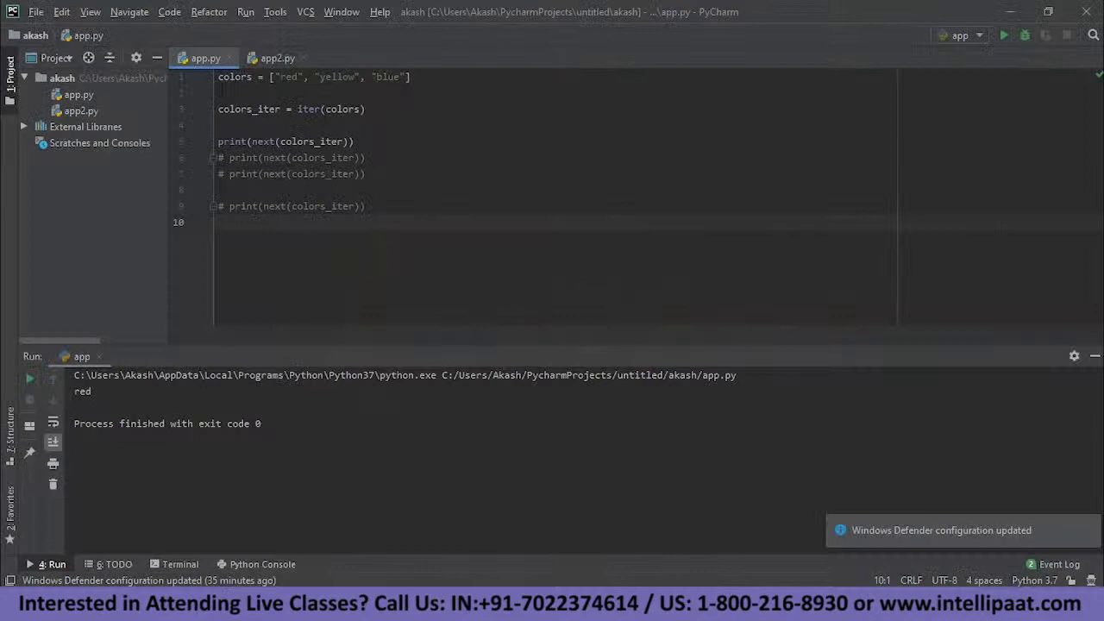
left_click_drag(218, 77, 321, 77)
left_click(218, 125)
left_click_drag(298, 109, 366, 109)
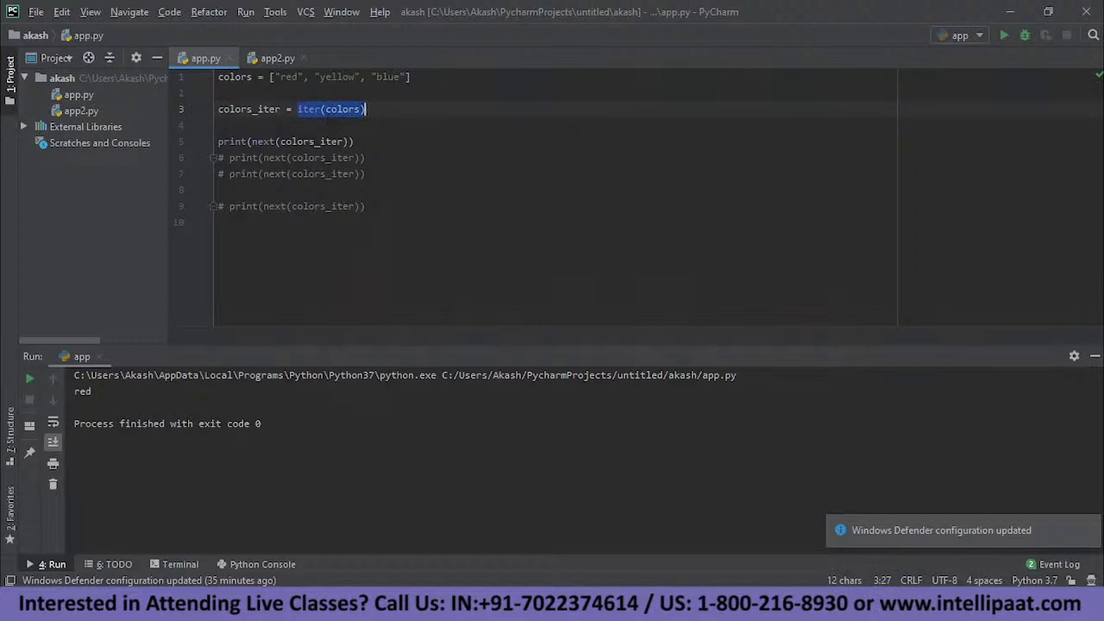
left_click(363, 110)
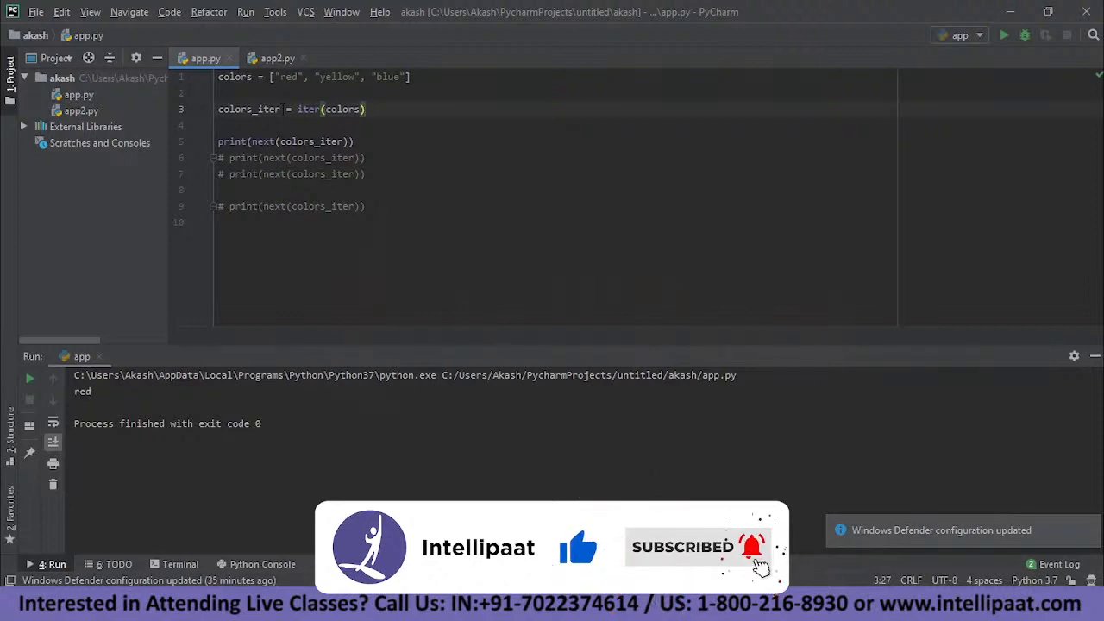
mouse_move(281, 109)
left_mouse_down()
mouse_move(218, 108)
mouse_move(280, 141)
left_mouse_up()
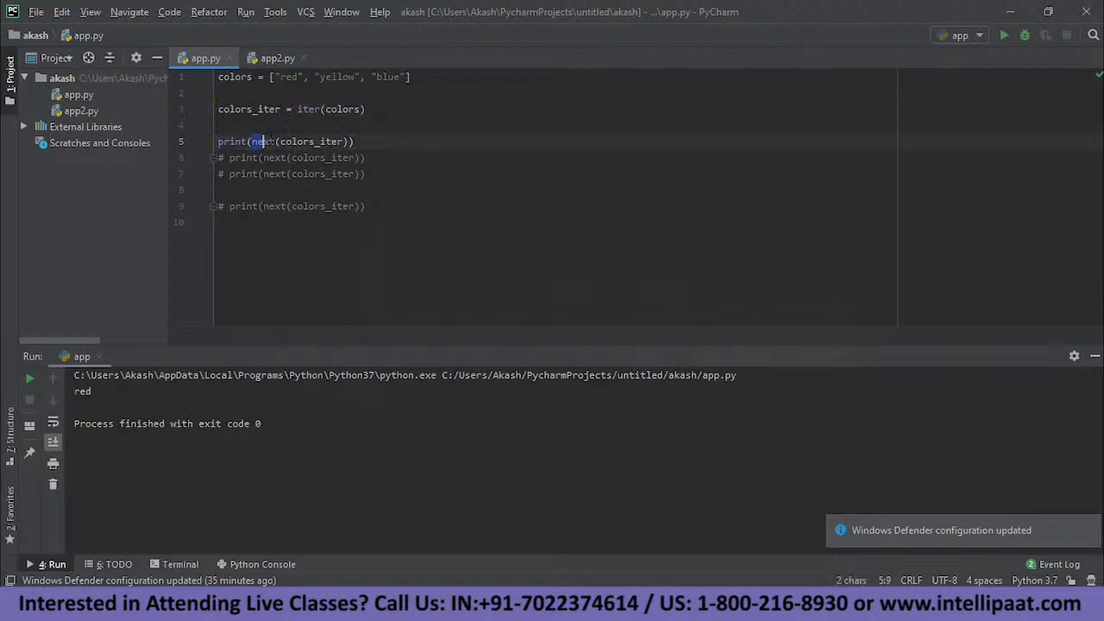
left_click(336, 142)
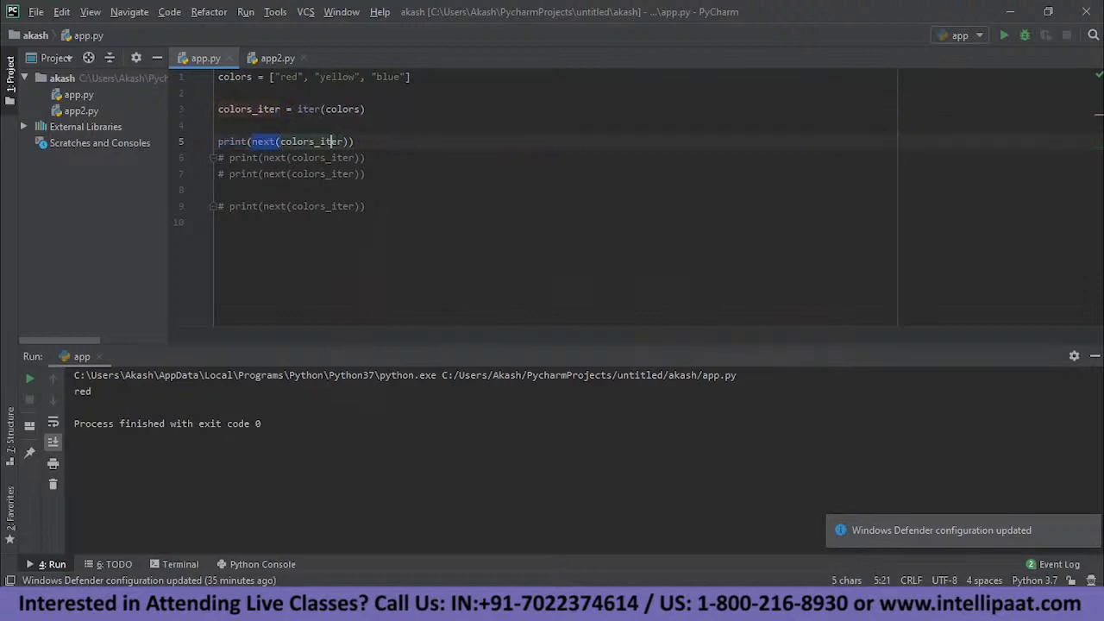
left_click_drag(263, 142, 321, 142)
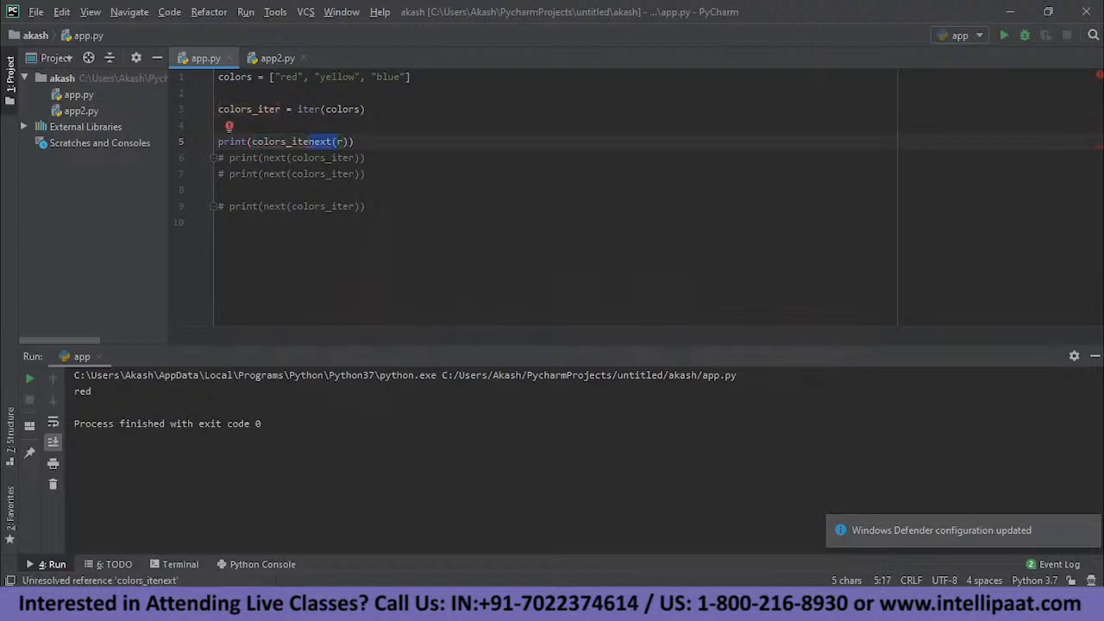
key("ctrl+z")
key("End")
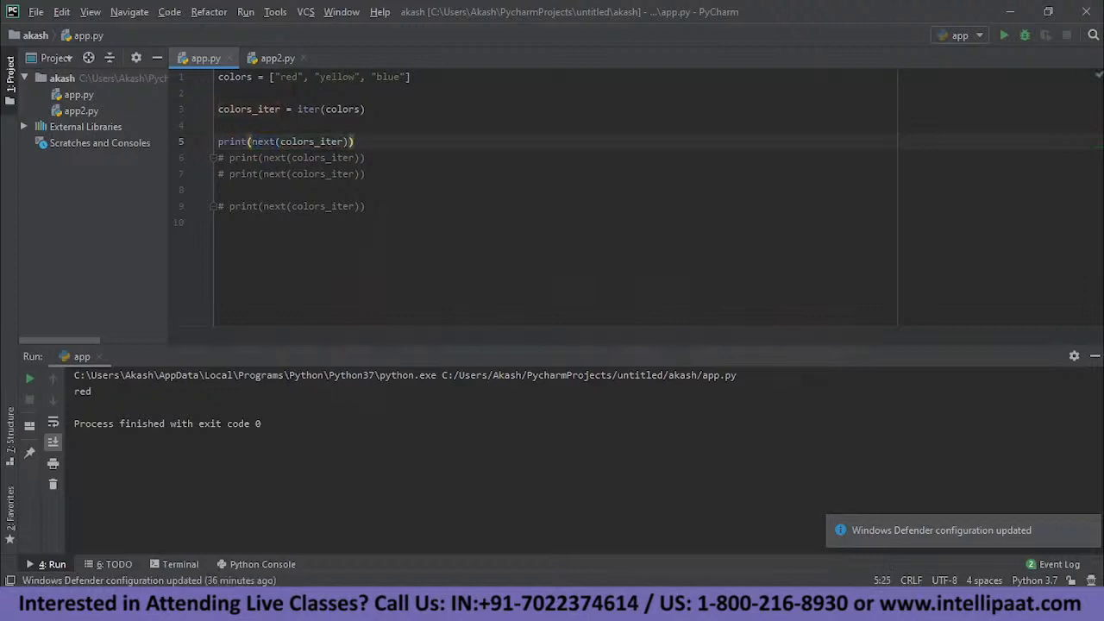
double_click(288, 77)
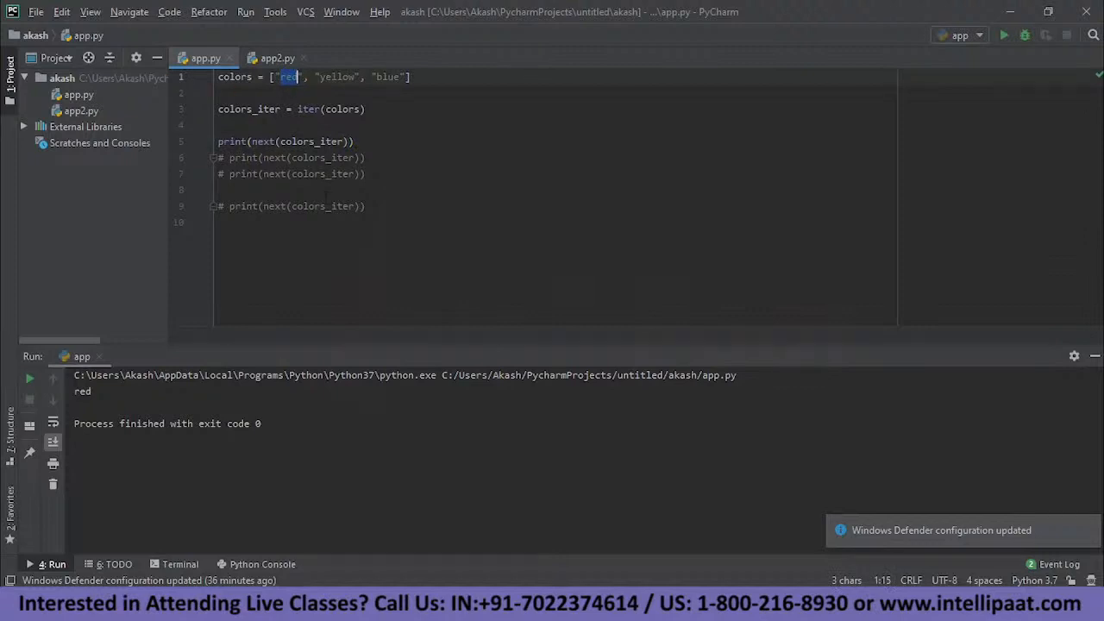
left_click_drag(92, 392, 77, 398)
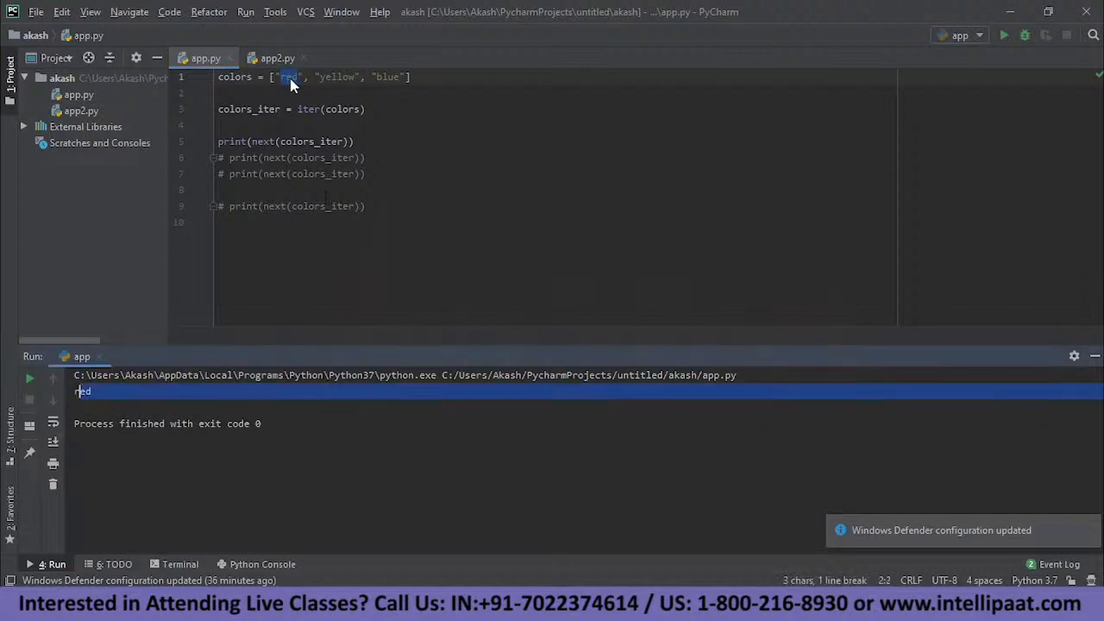
left_click_drag(252, 77, 218, 77)
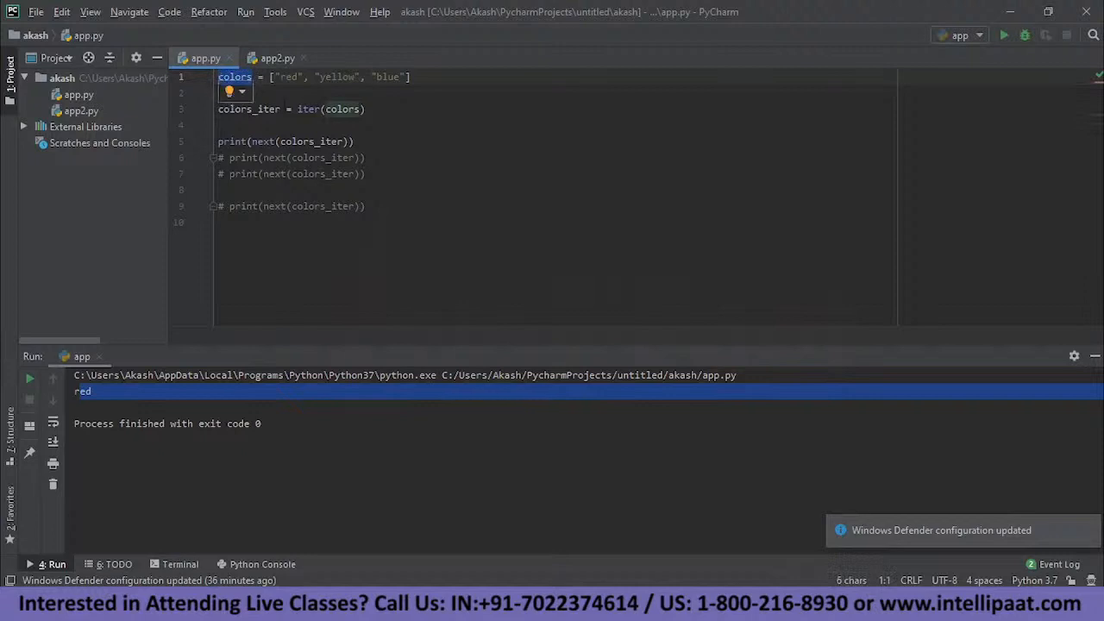
- Uncomment the second next() print on line 6 and rerun so the output shows red and yellow
left_click(345, 108)
left_click_drag(366, 158, 218, 158)
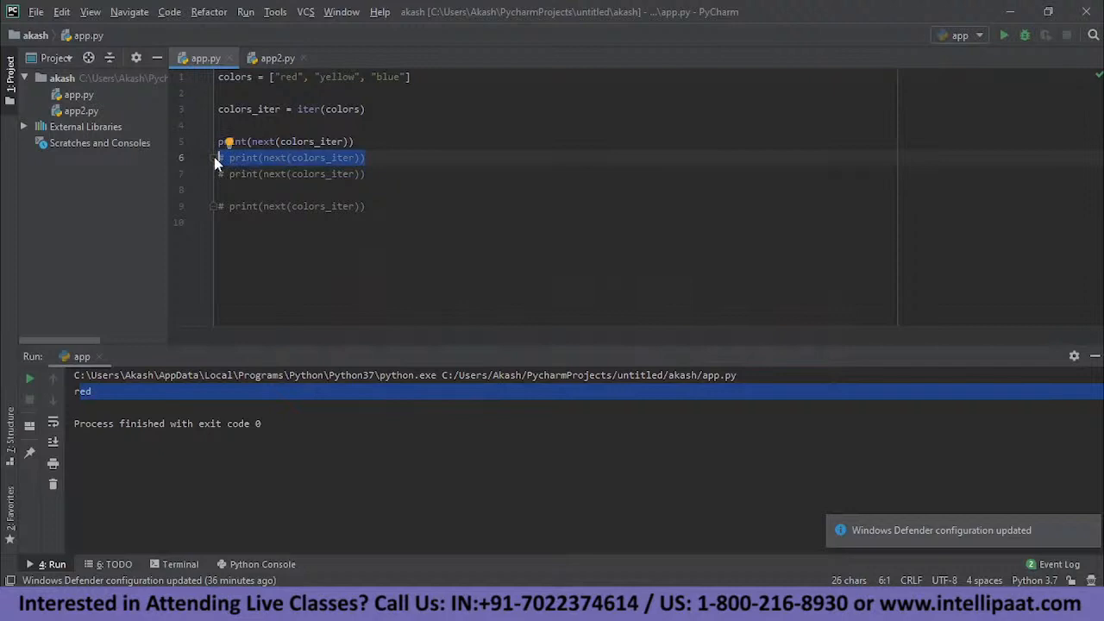
key("ctrl+slash")
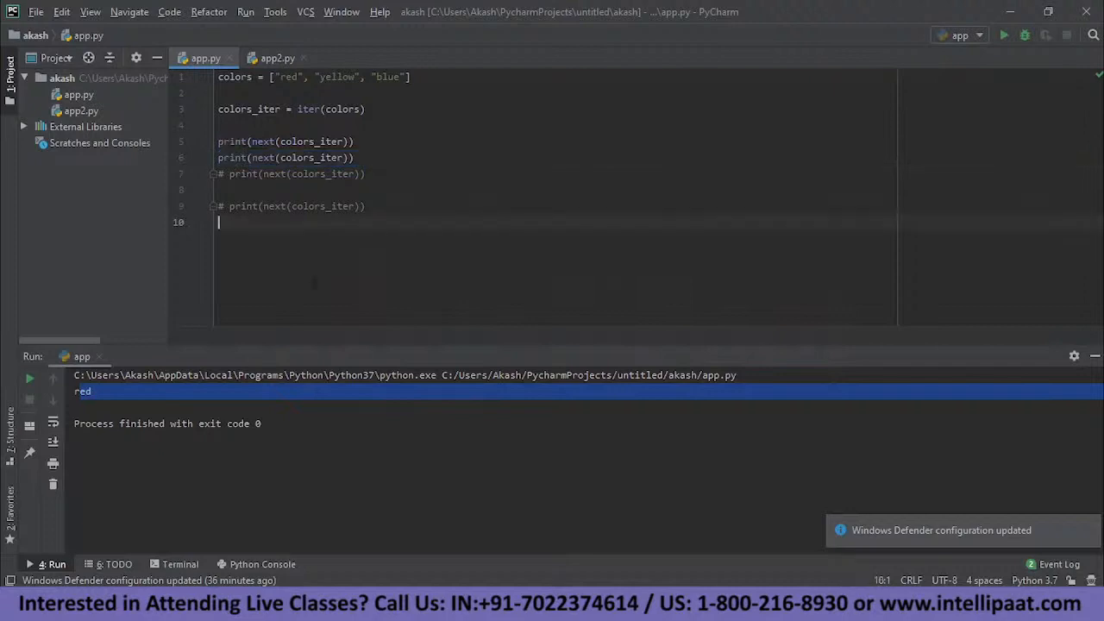
key("shift+F10")
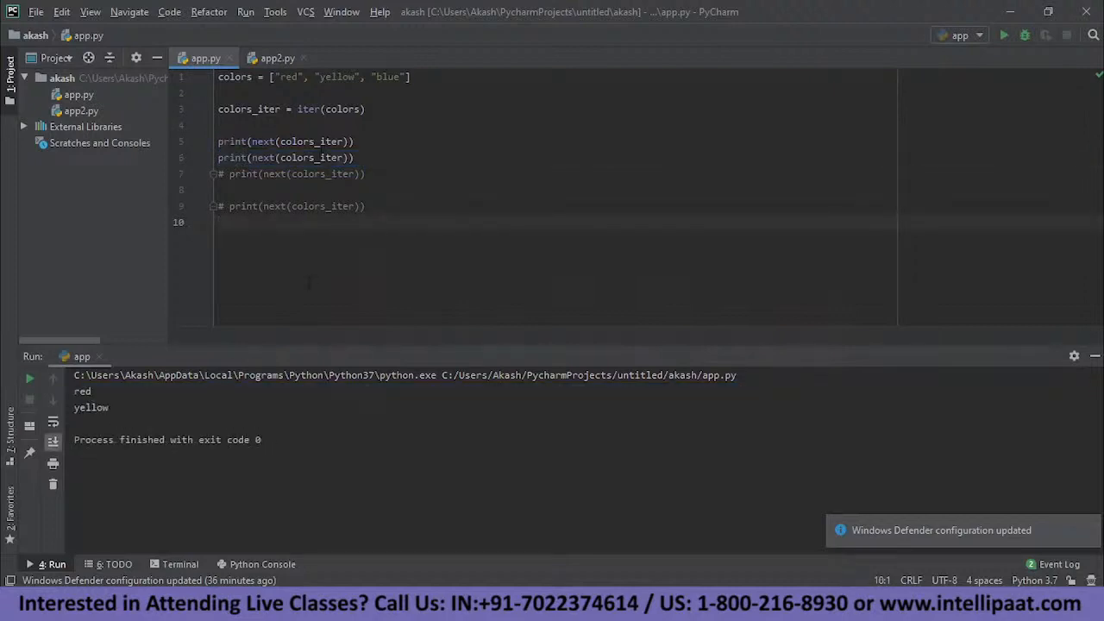
mouse_move(110, 407)
left_mouse_down()
mouse_move(75, 407)
mouse_move(73, 396)
left_mouse_up()
left_click(110, 407)
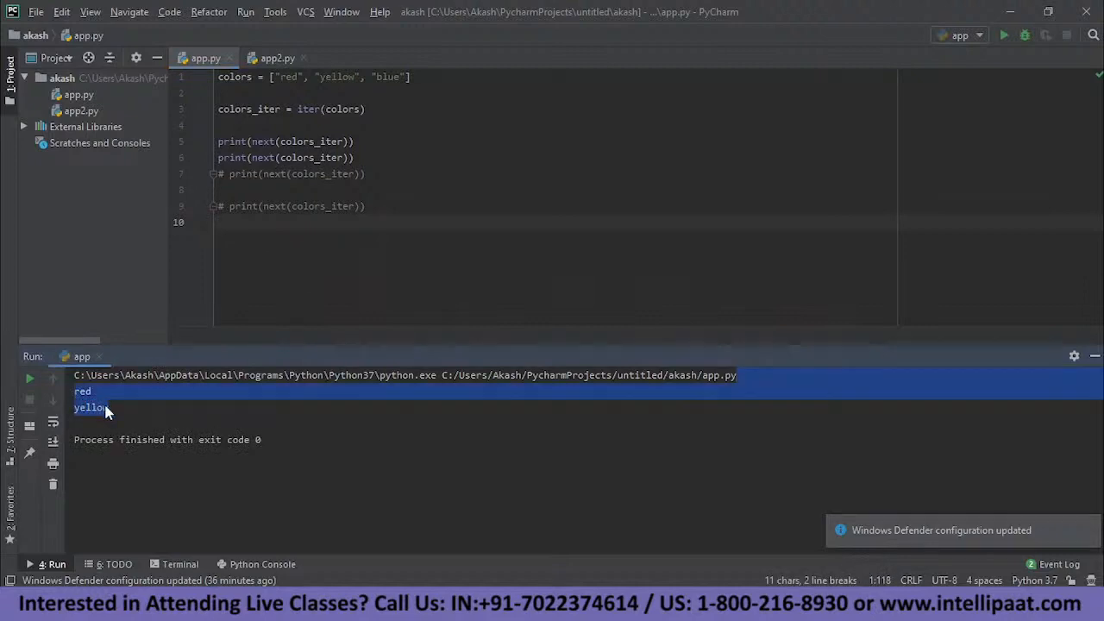
left_click(107, 411)
double_click(336, 77)
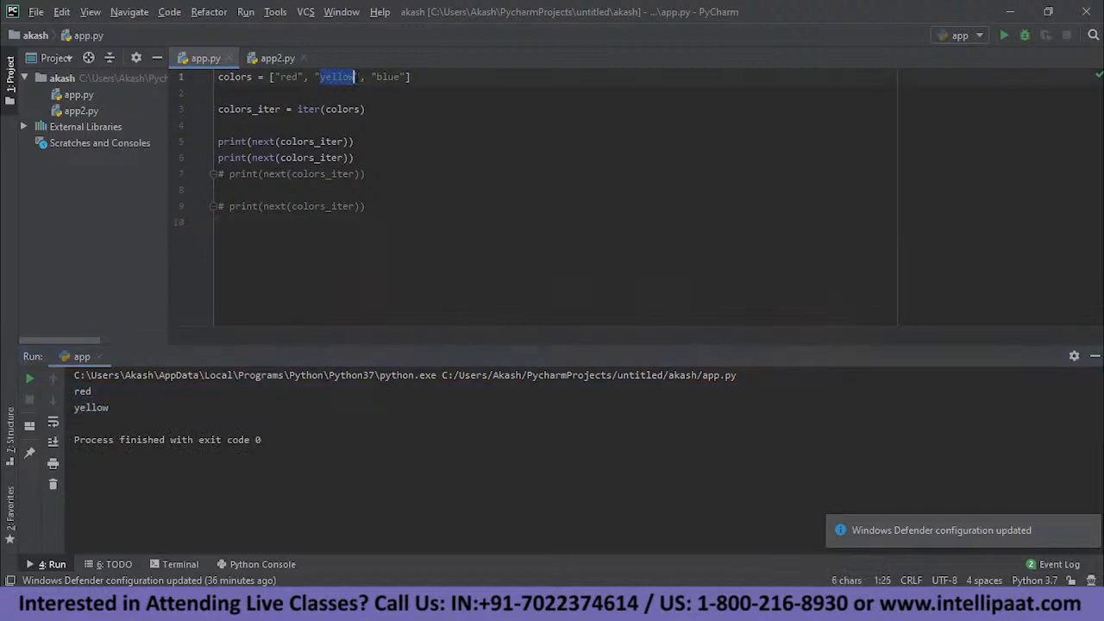
- Uncomment the third next() print on line 7 and rerun so the output shows red, yellow and blue
left_click(342, 229)
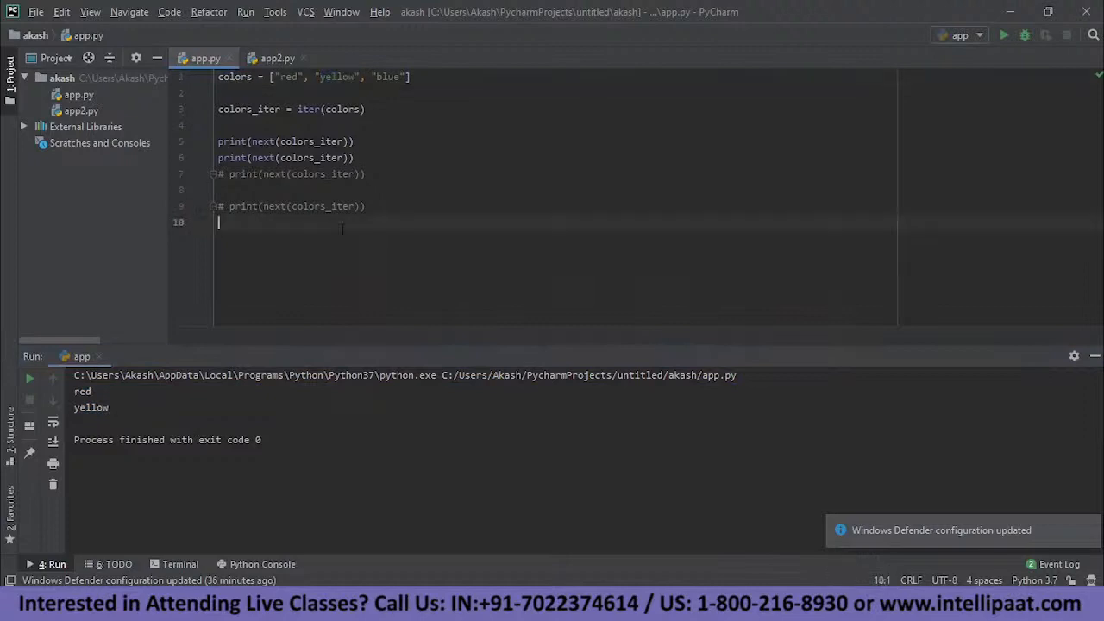
left_click_drag(365, 173, 219, 174)
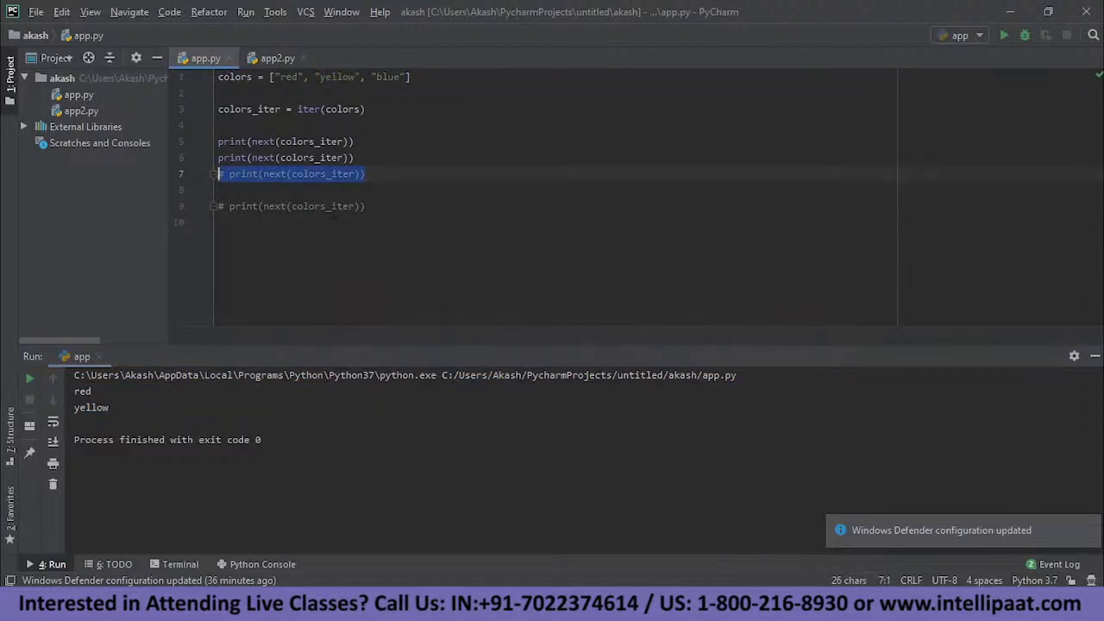
key("ctrl+slash")
left_click(259, 222)
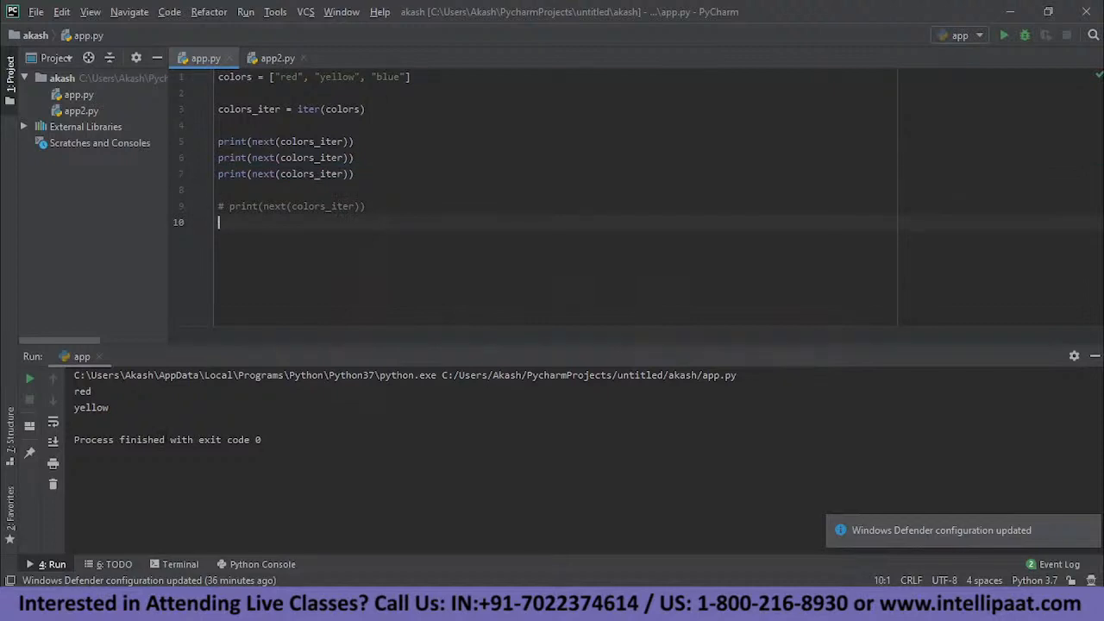
key("shift+F10")
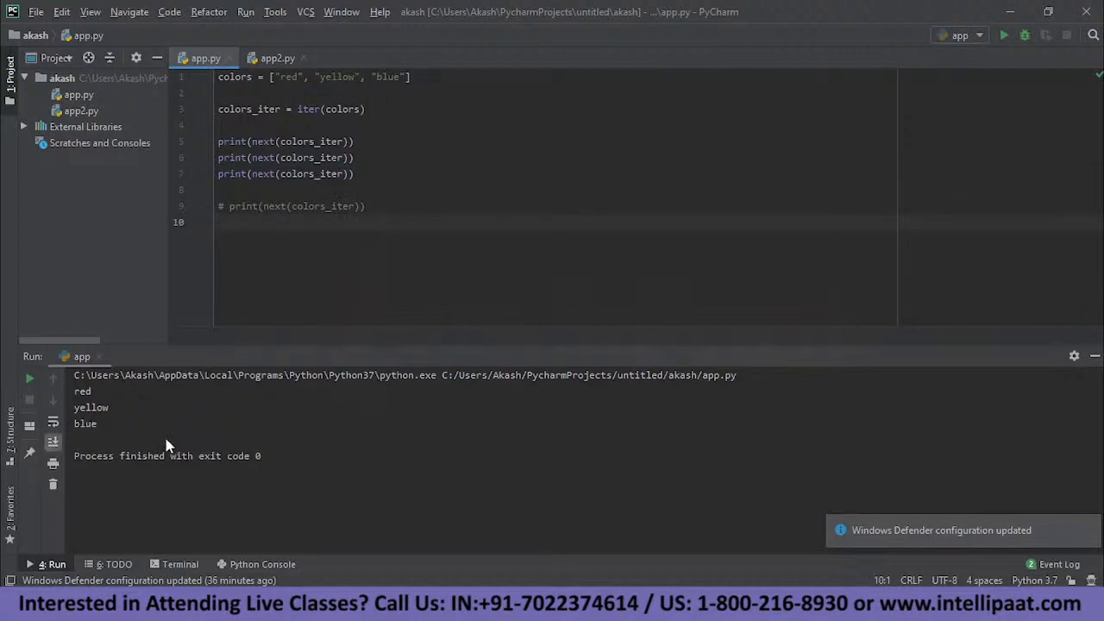
left_click_drag(75, 391, 98, 424)
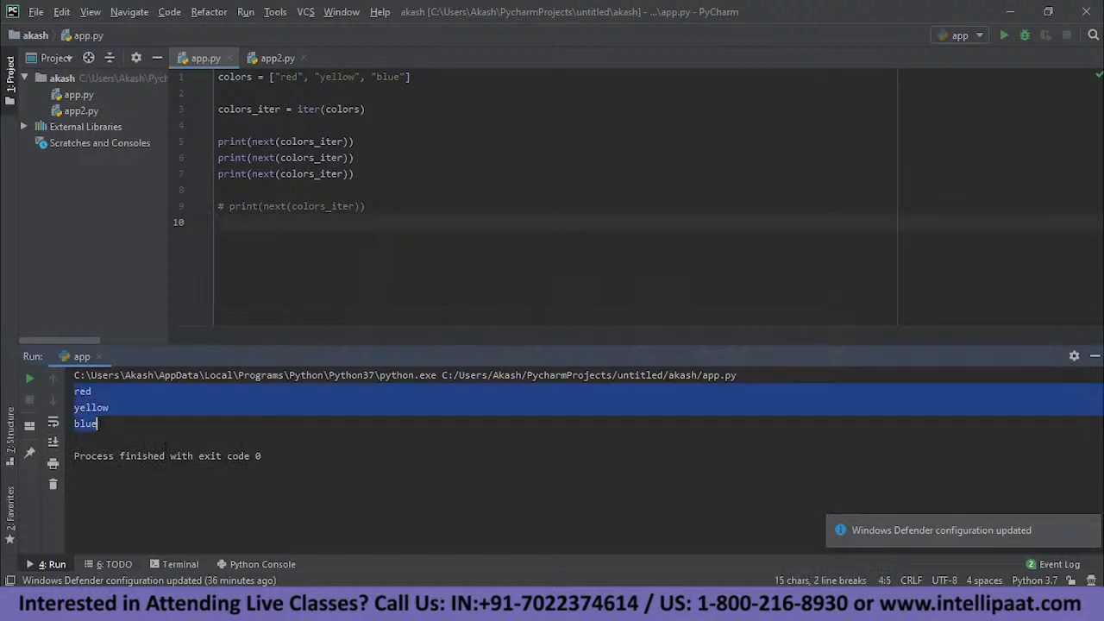
left_click_drag(354, 157, 355, 141)
left_click_drag(278, 77, 402, 76)
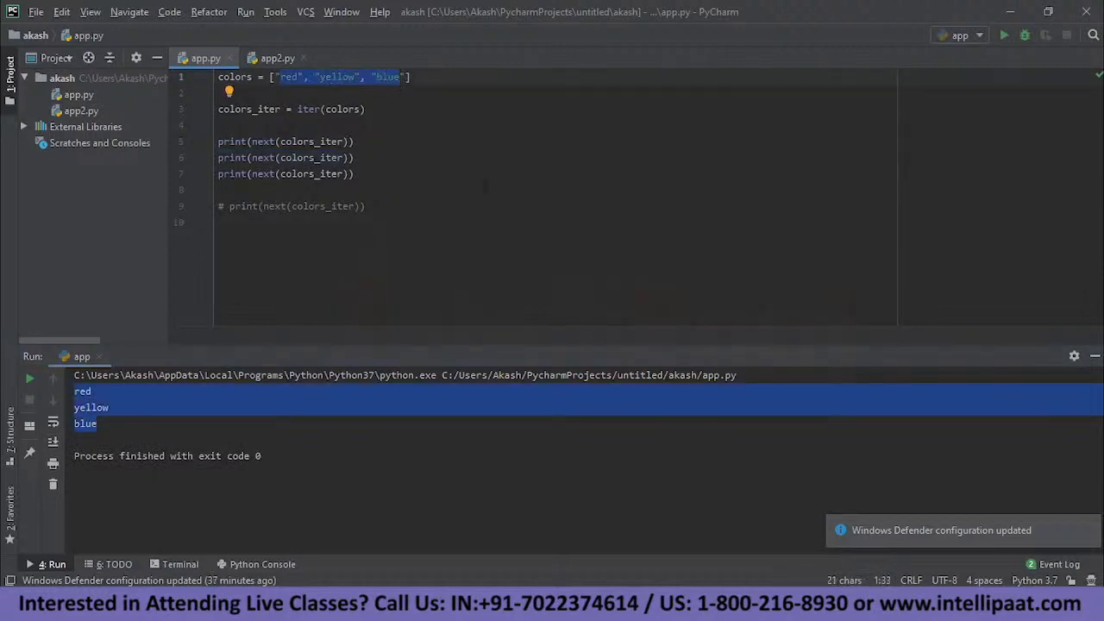
left_click(371, 207)
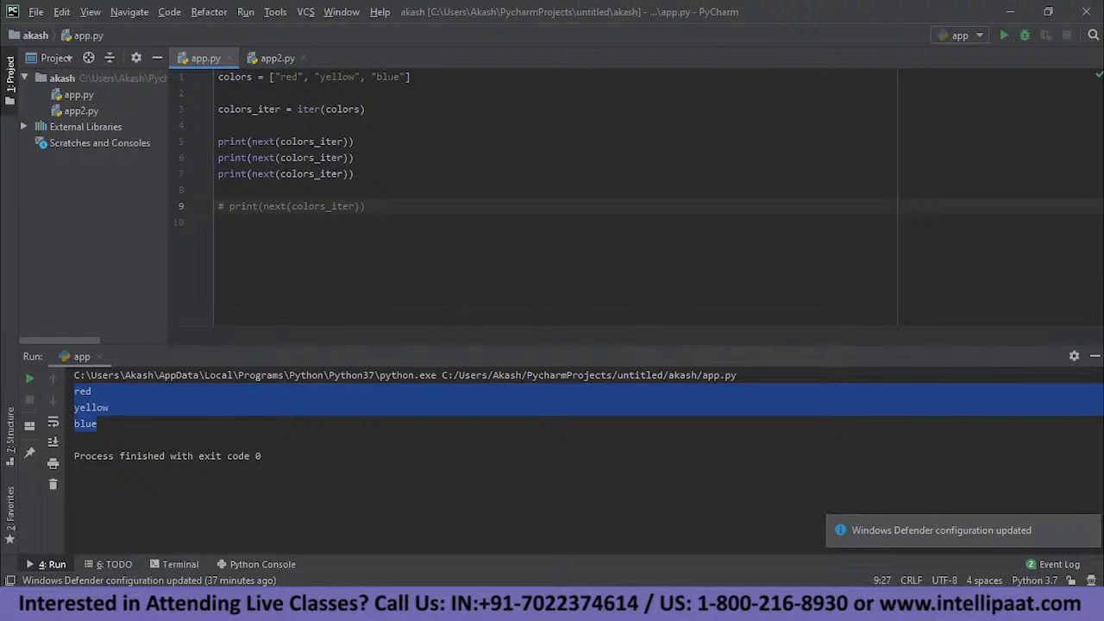
key("Down")
left_click_drag(366, 206, 219, 206)
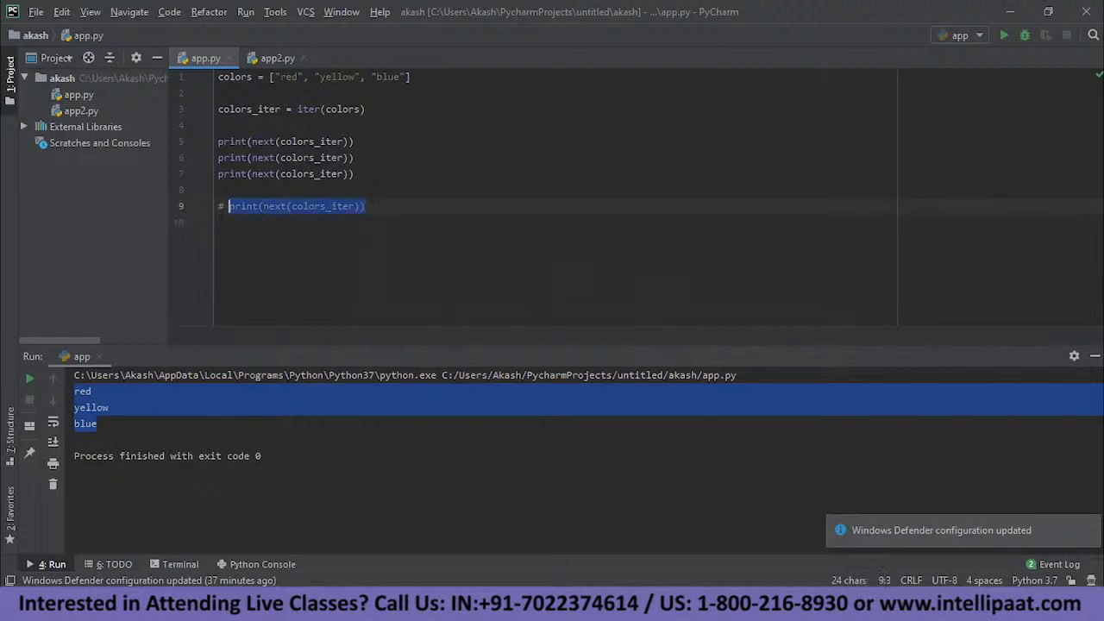
key("ctrl+slash")
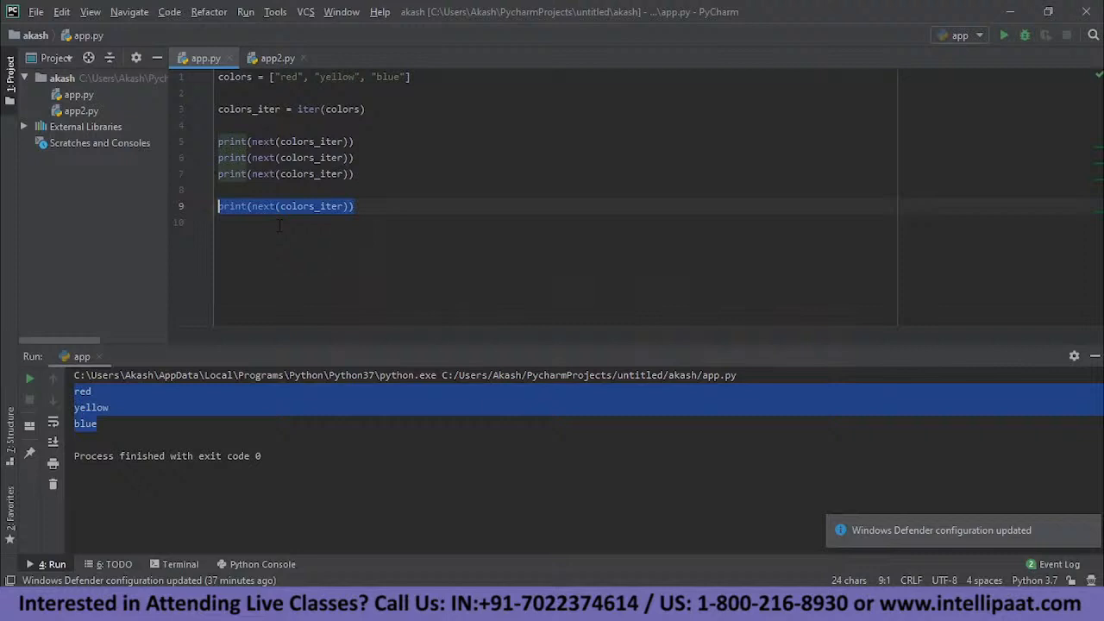
left_click(172, 440)
left_click_drag(98, 424, 74, 390)
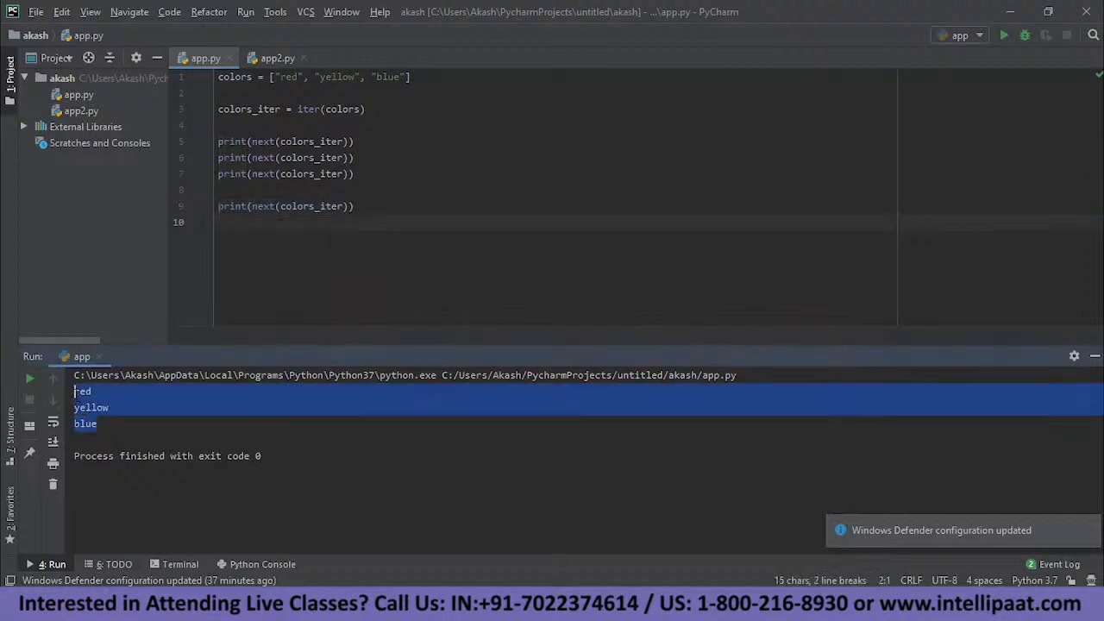
left_click(173, 455)
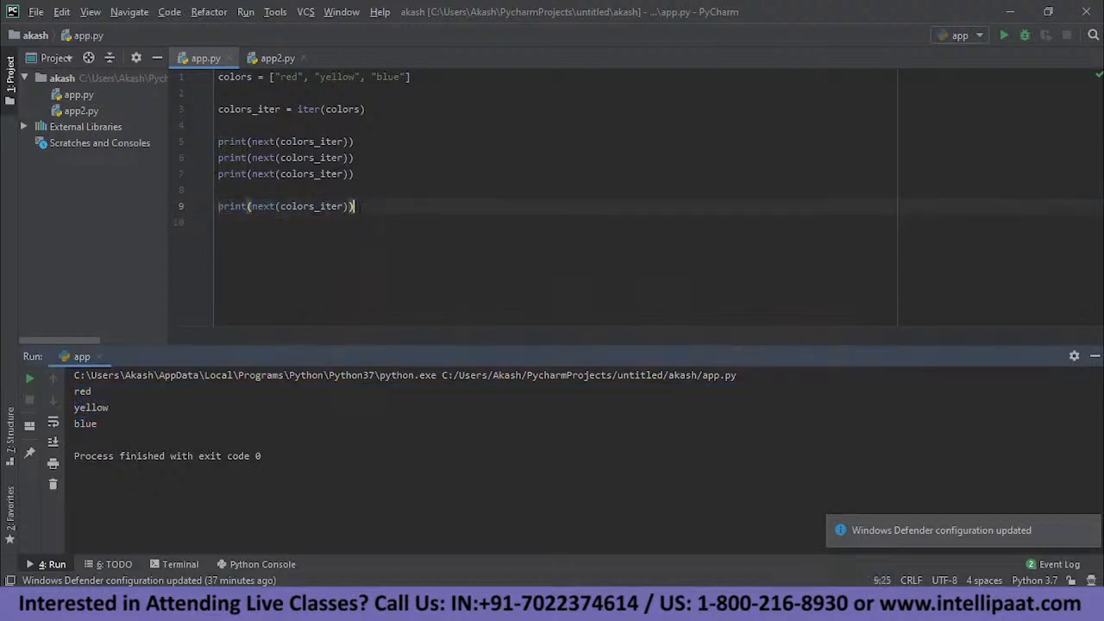
left_click_drag(355, 206, 218, 206)
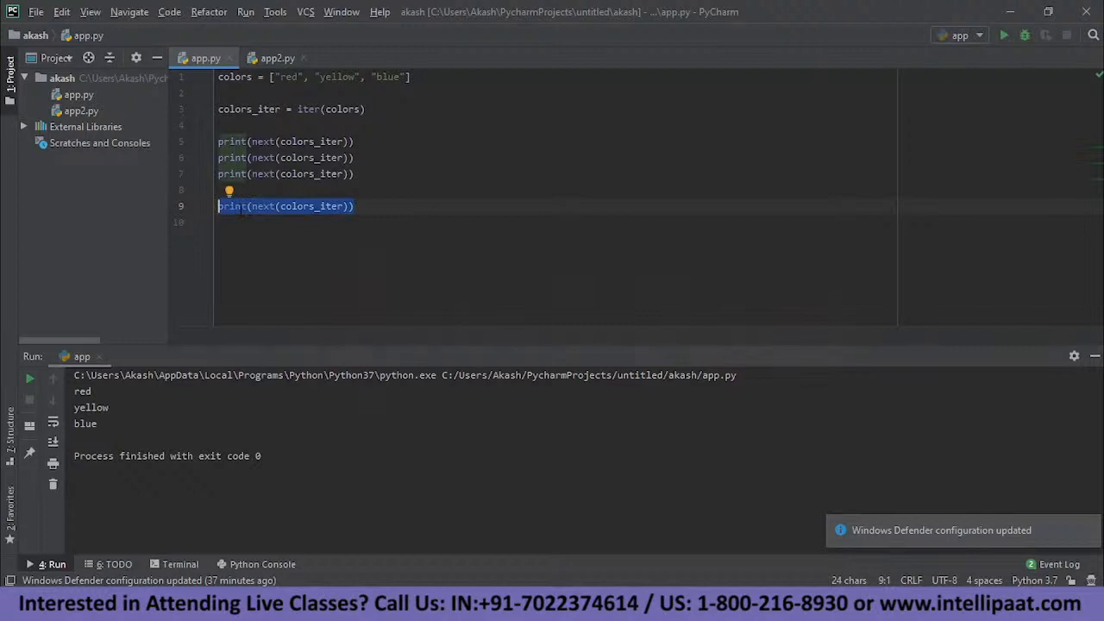
key("shift+F10")
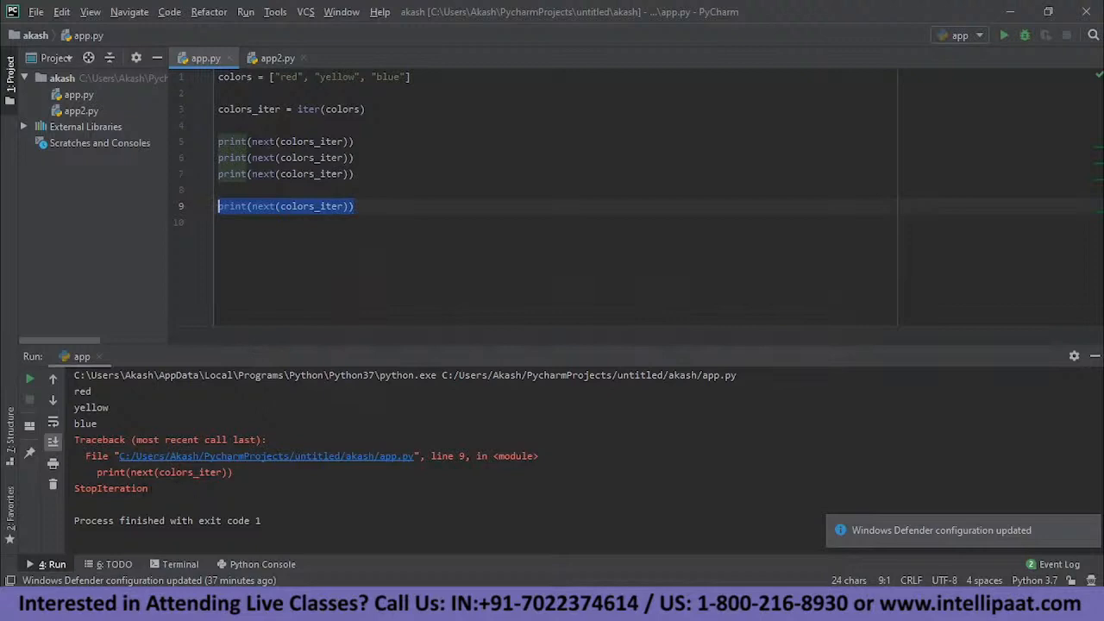
left_click_drag(149, 489, 75, 489)
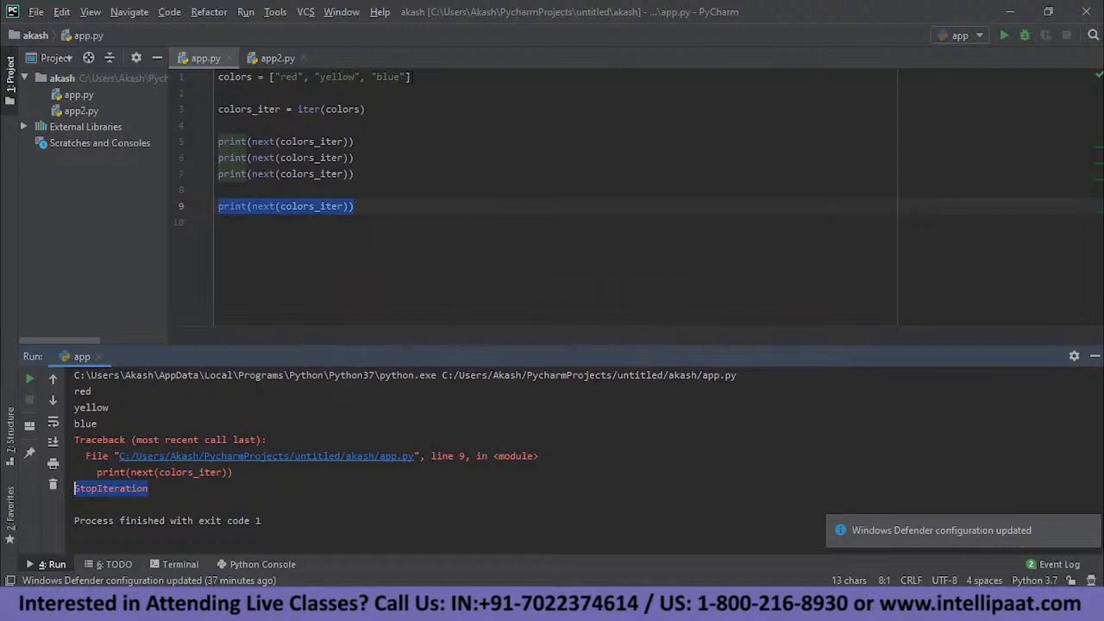
left_click(222, 125)
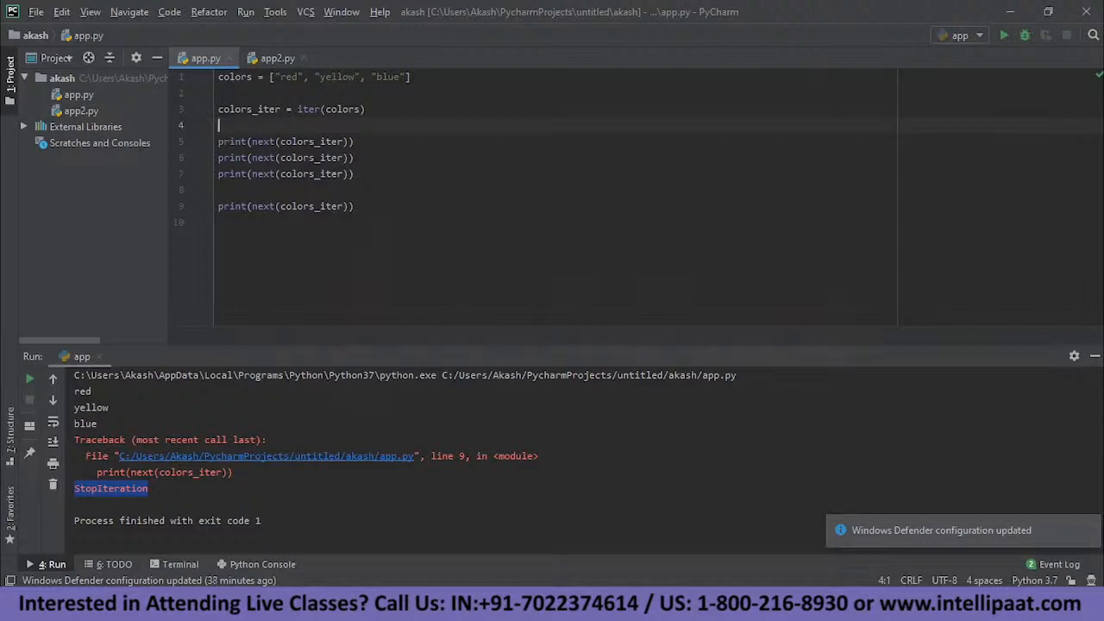
- Add try: above the next() print calls and indent them into its body
key("Return")
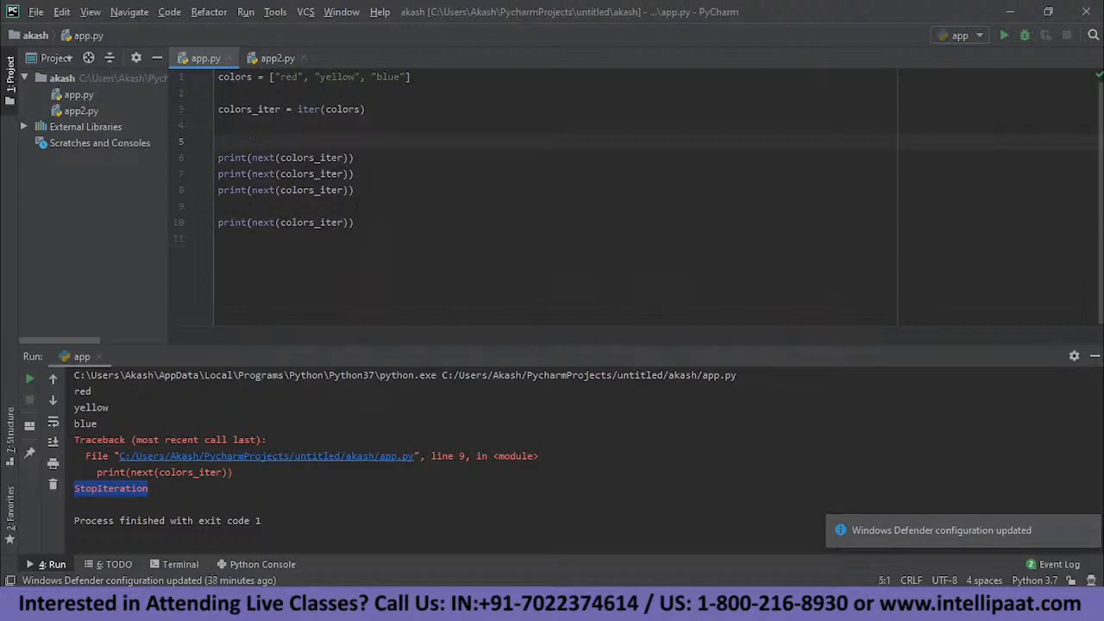
type("try:")
mouse_move(355, 223)
left_mouse_down()
mouse_move(223, 173)
mouse_move(218, 158)
left_mouse_up()
key("Tab")
left_click(378, 223)
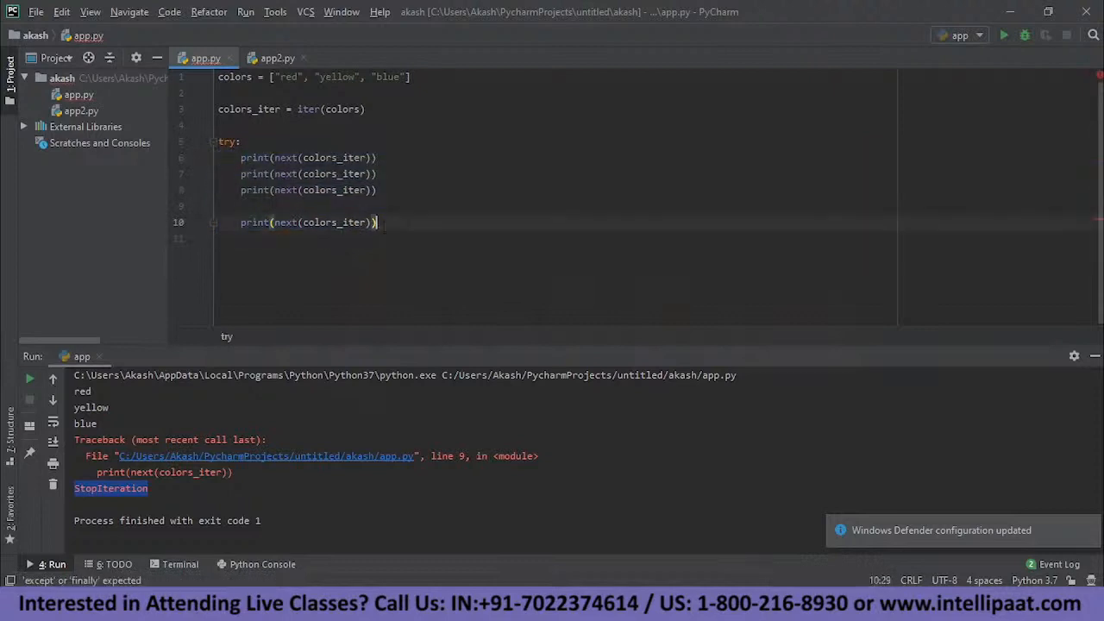
key("Return")
key("Return")
key("BackSpace")
type("ex")
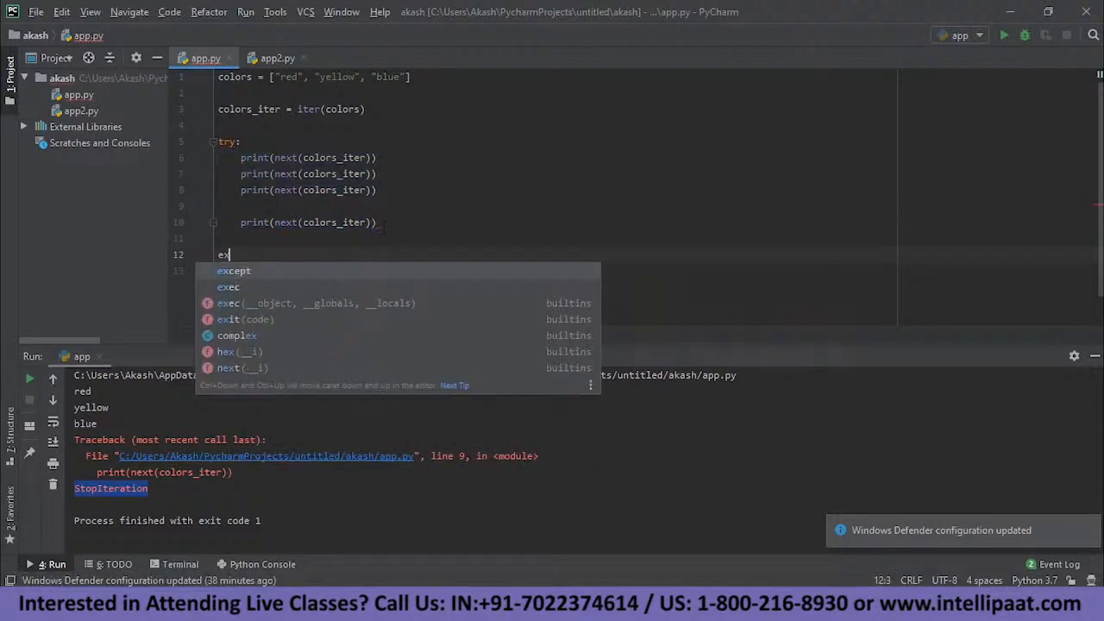
type("cept")
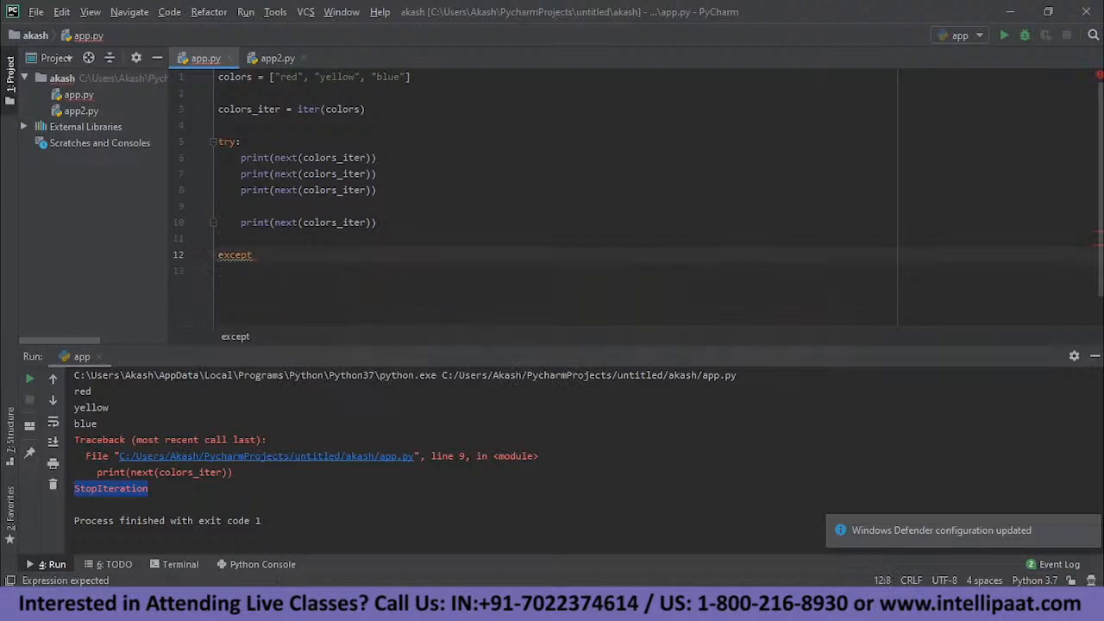
- Add except StopIteration: printing "no more elements" and rerun so the script exits with code 0
double_click(98, 488)
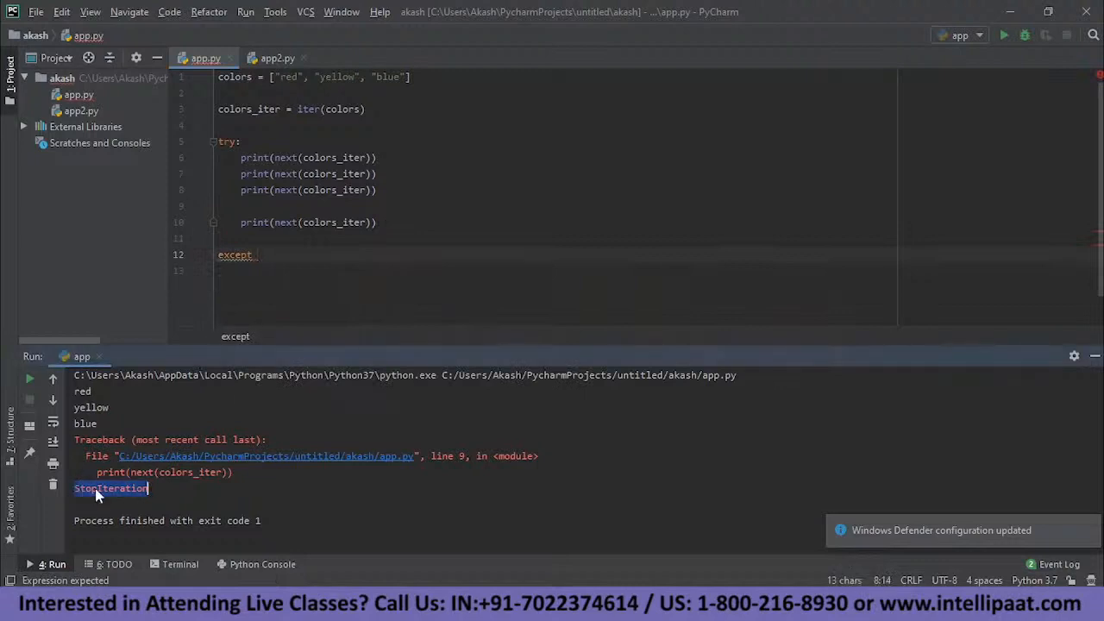
left_click_drag(149, 488, 74, 488)
left_click(271, 262)
type("StopIteration")
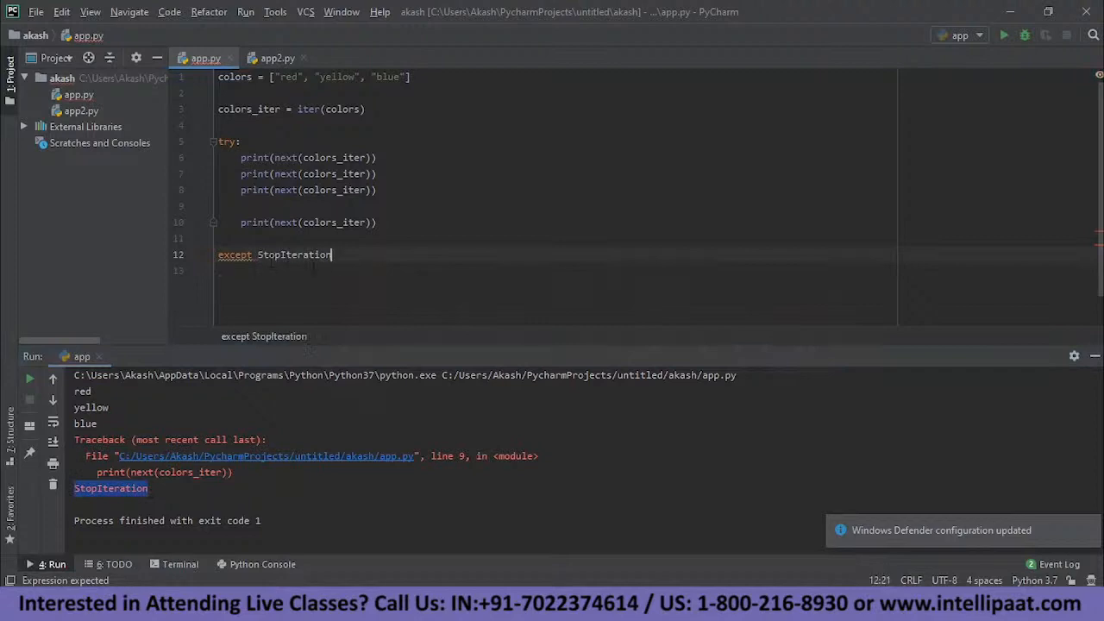
type(":")
key("Return")
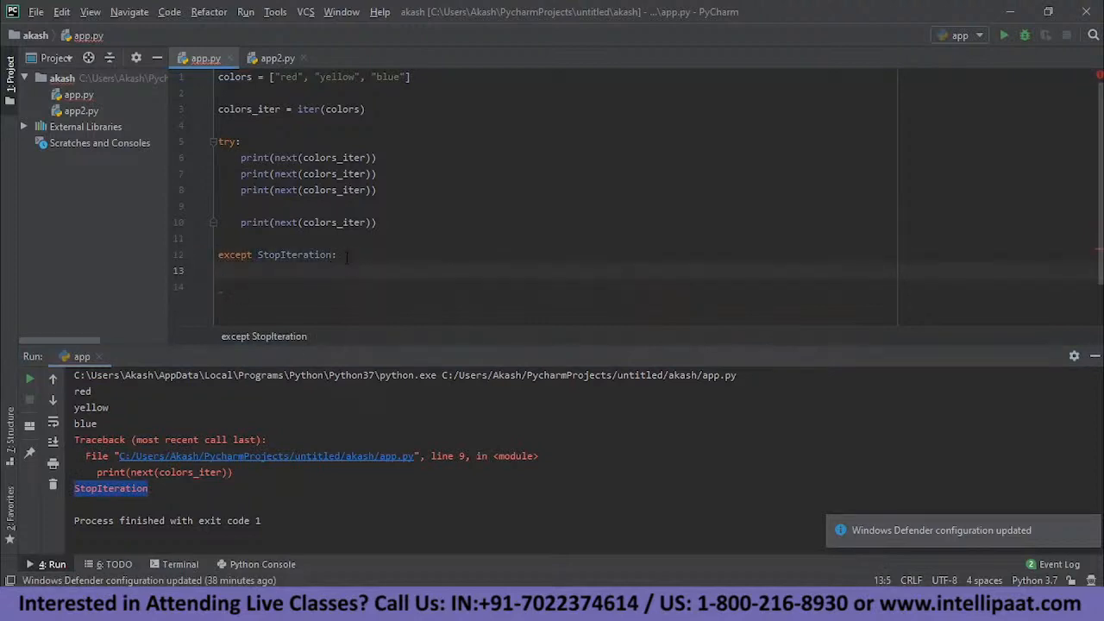
type("print")
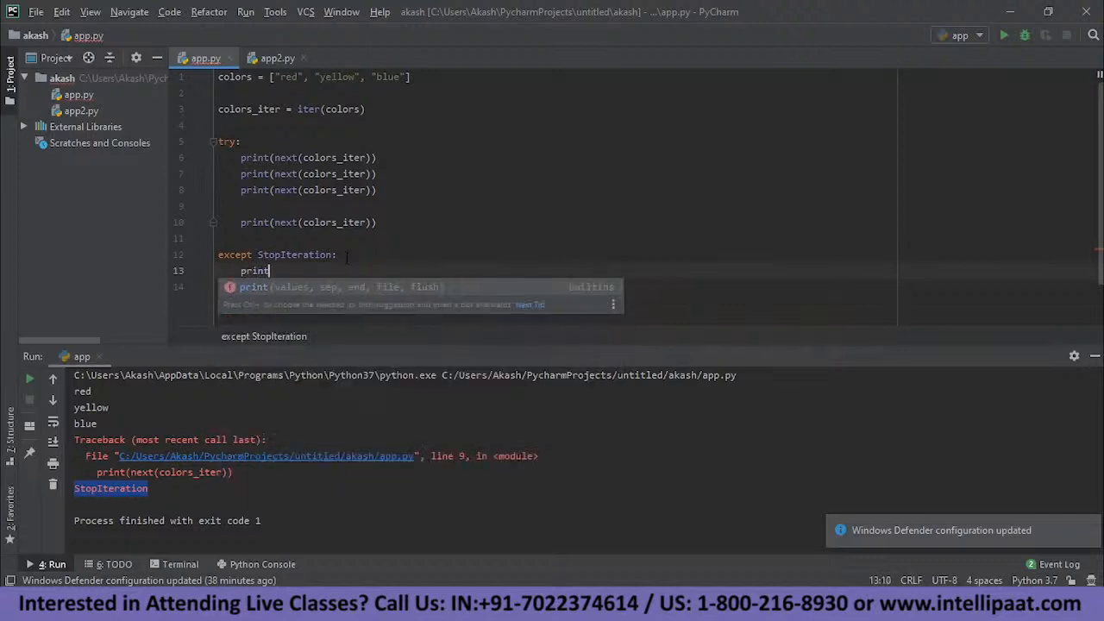
type("('no more eleme")
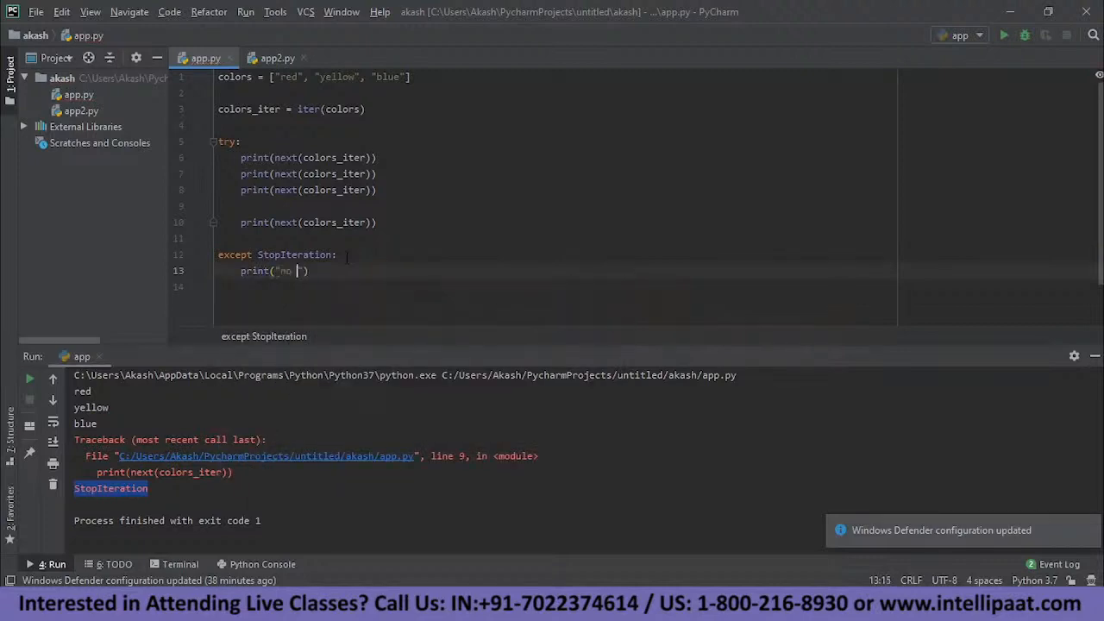
type("nts")
key("End")
key("Return")
key("BackSpace")
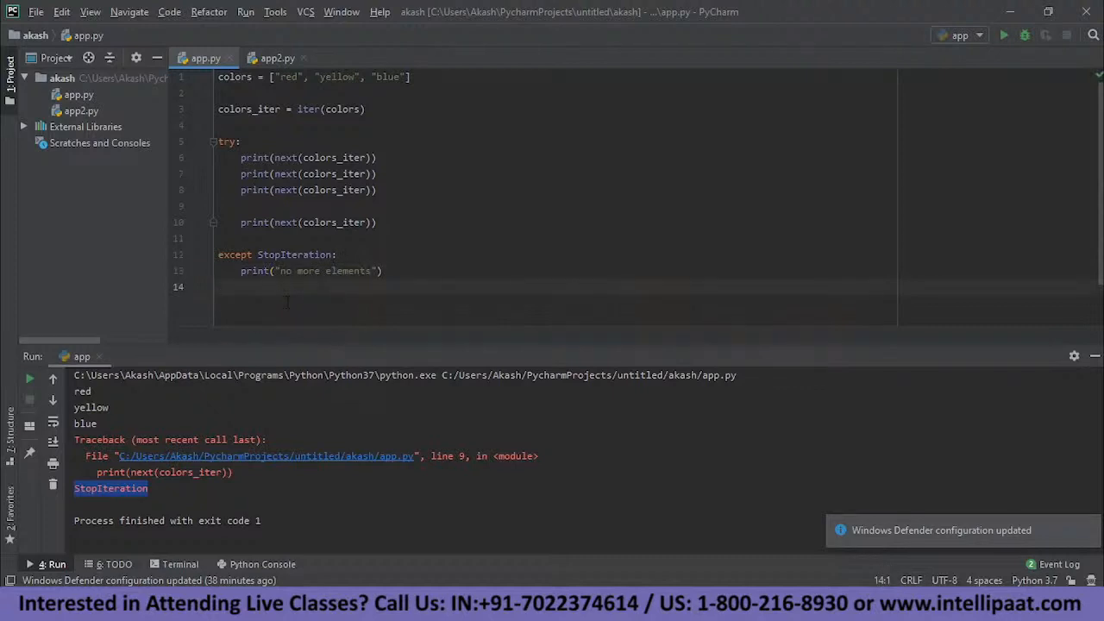
key("shift+F10")
- Highlight the four print calls and the except StopIteration handler while explaining the flow
left_click_drag(241, 158, 377, 158)
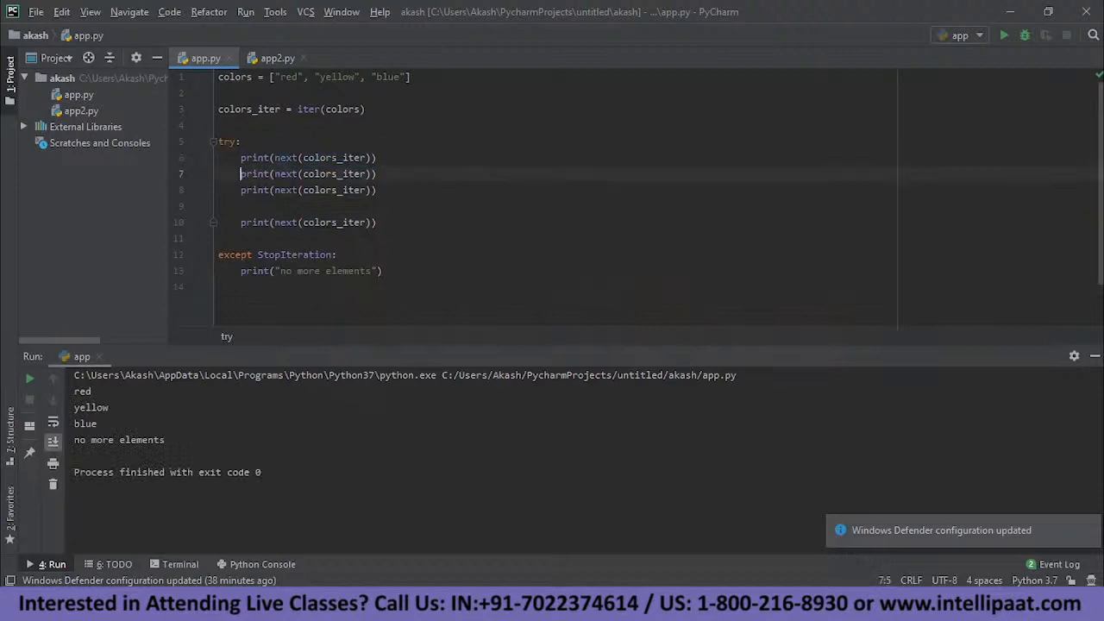
left_click_drag(240, 173, 377, 173)
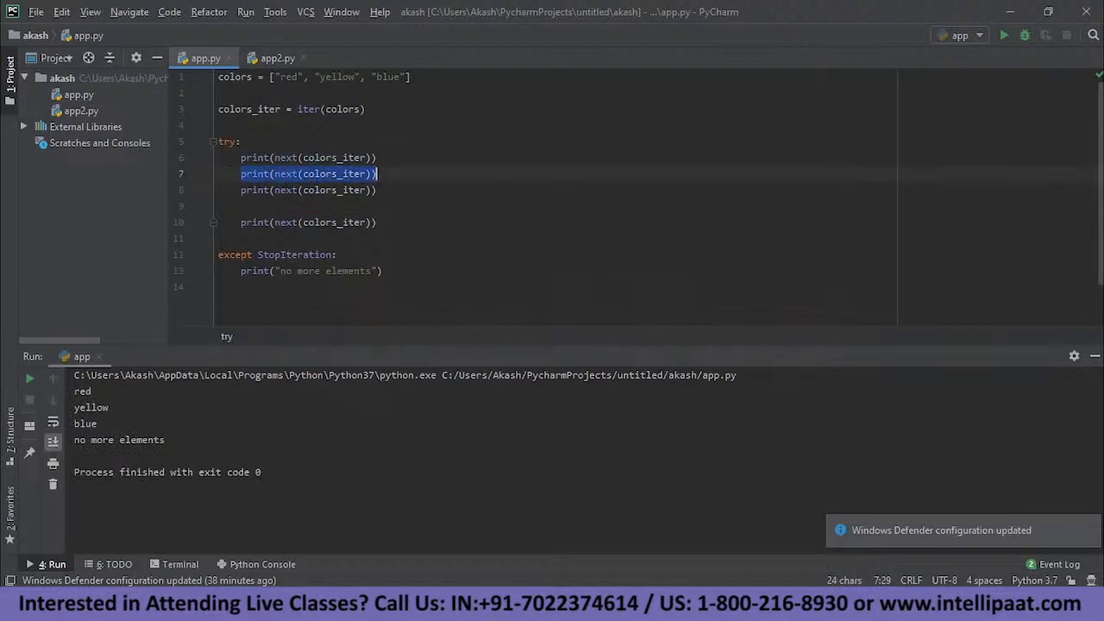
left_click_drag(240, 190, 377, 190)
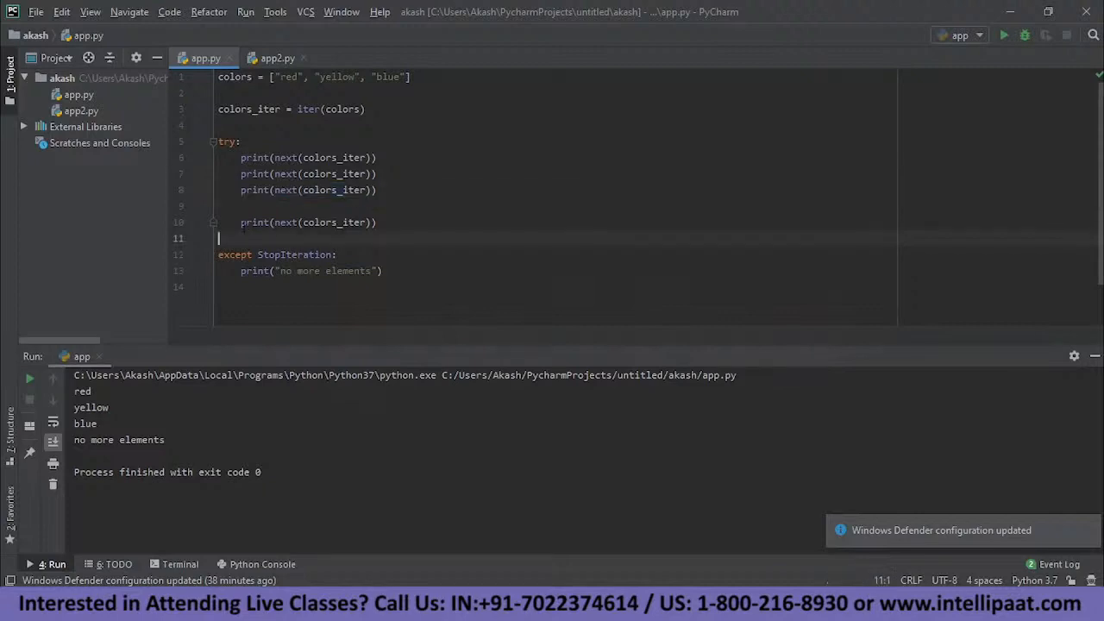
left_click(285, 223)
triple_click(284, 223)
left_click(285, 222)
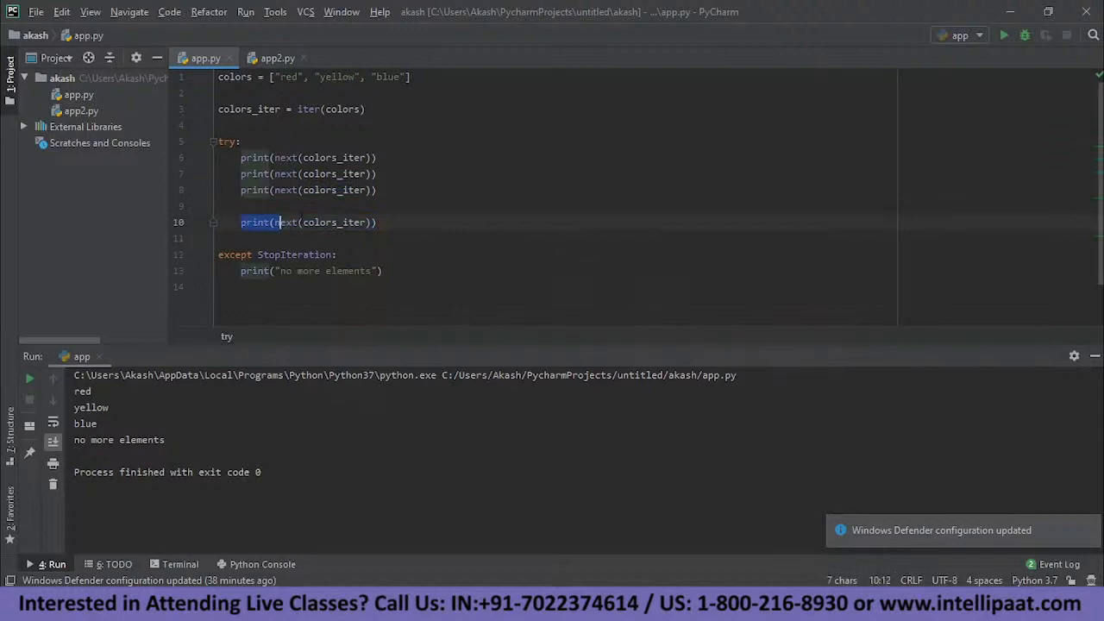
left_click_drag(242, 222, 377, 222)
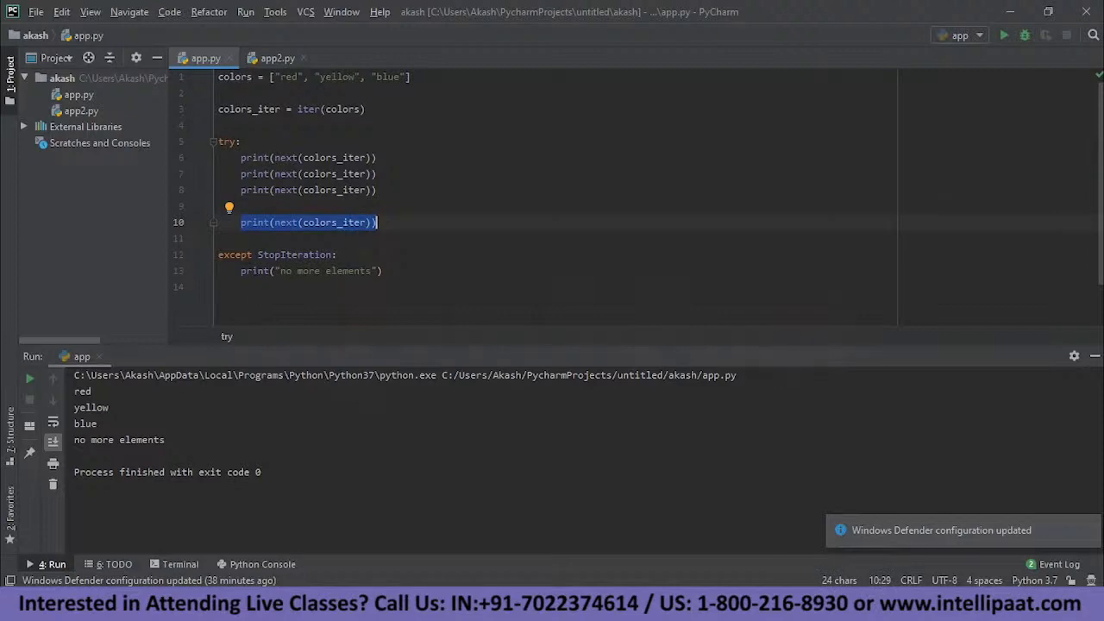
left_click(242, 271)
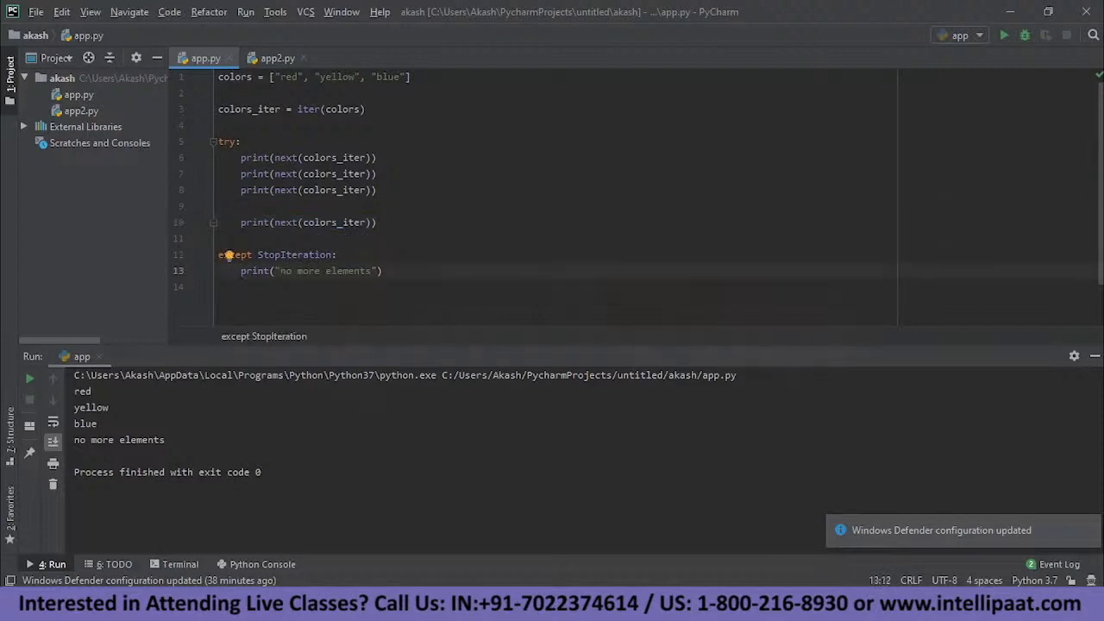
mouse_move(338, 255)
left_mouse_down()
mouse_move(218, 255)
mouse_move(383, 271)
left_mouse_up()
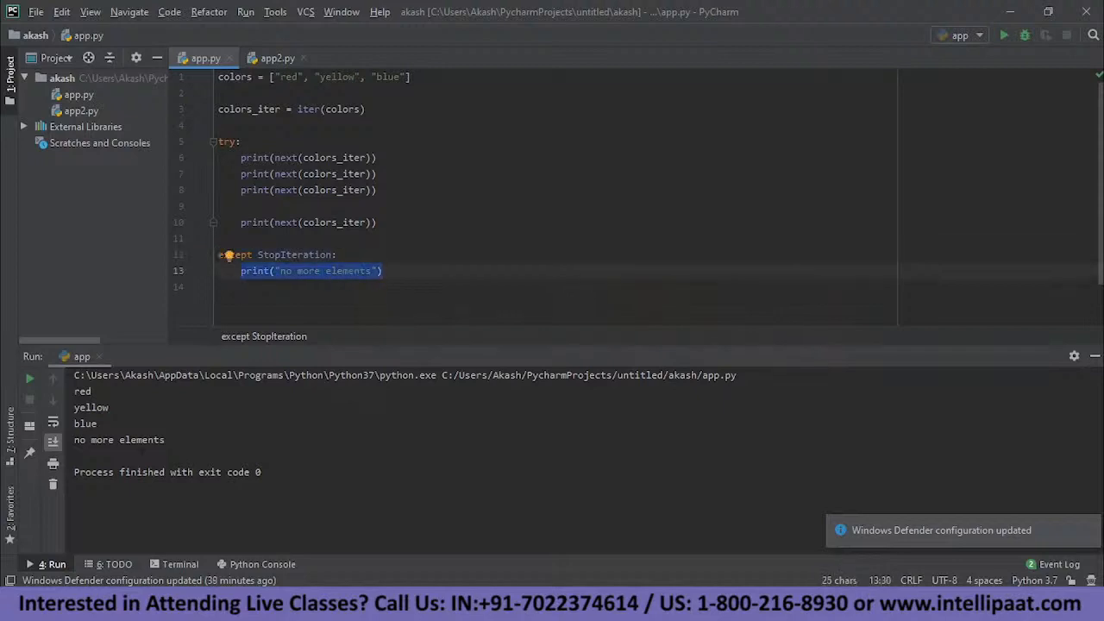
left_click(241, 173)
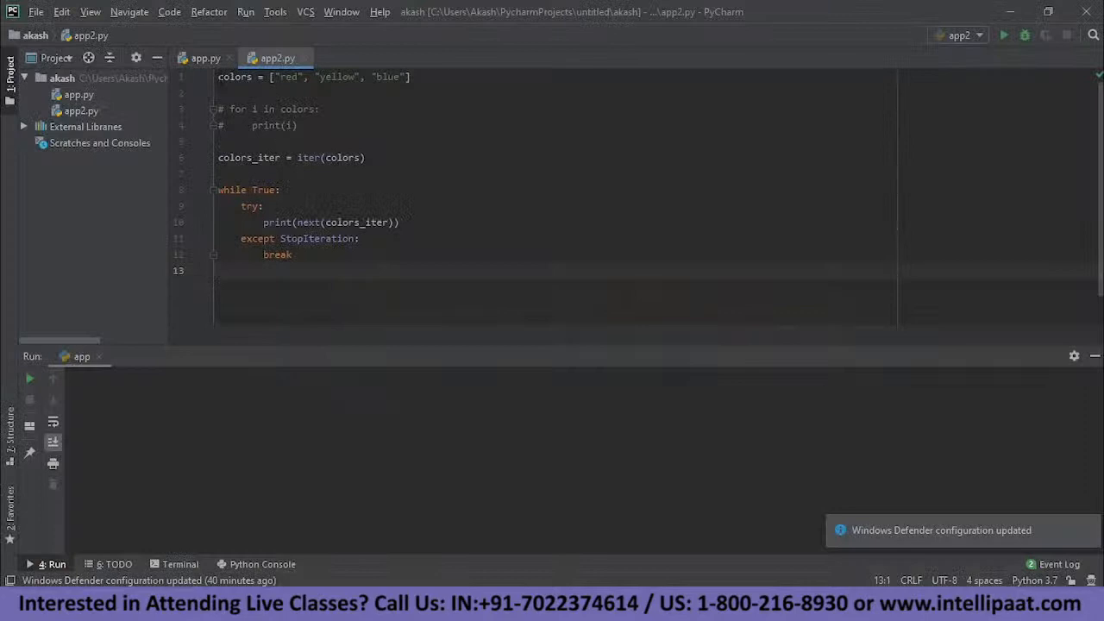
- Point out the colors list and its red, yellow and blue items in app2.py
left_click_drag(218, 77, 412, 77)
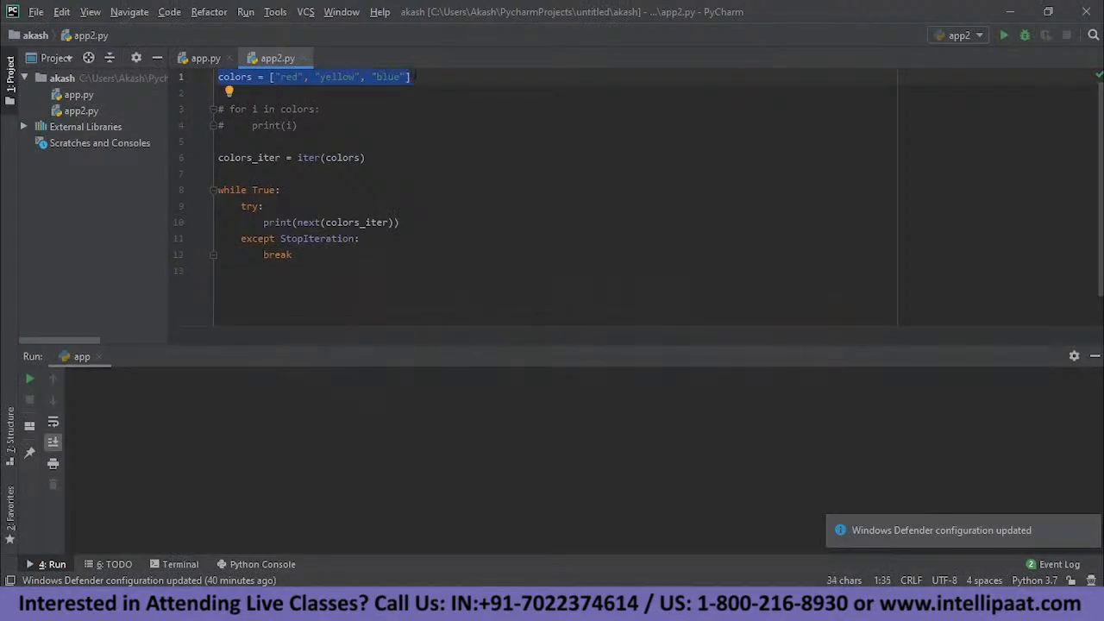
left_click(269, 93)
left_click(285, 77)
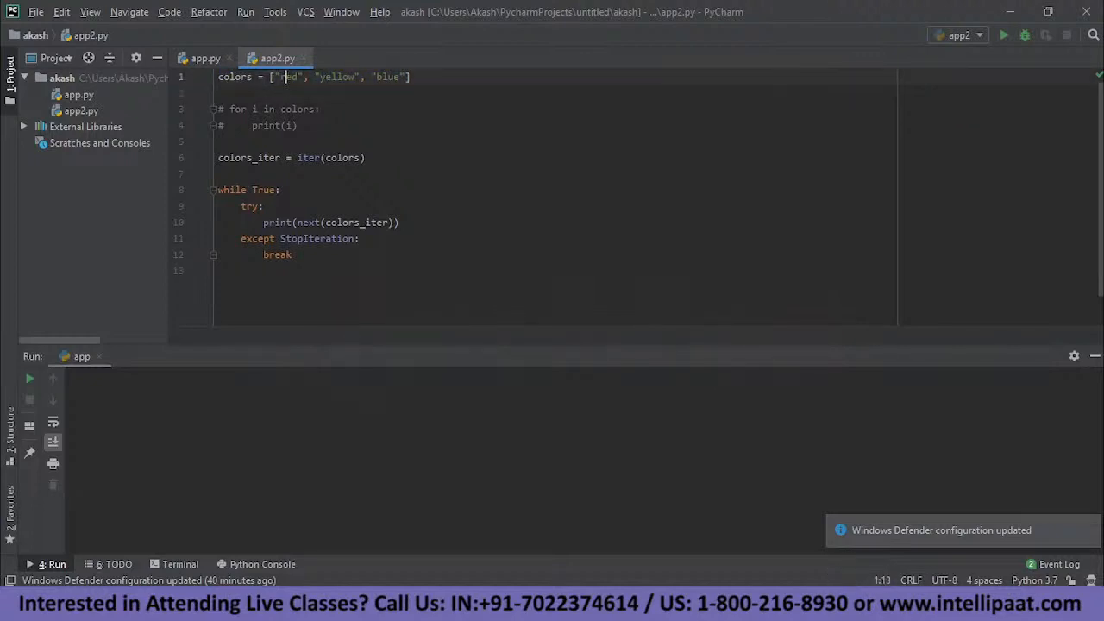
left_click(336, 76)
left_click(380, 76)
- Comment out the iterator while loop, uncomment the for loop, and run app2 to print red, yellow, blue
left_click_drag(293, 259, 216, 154)
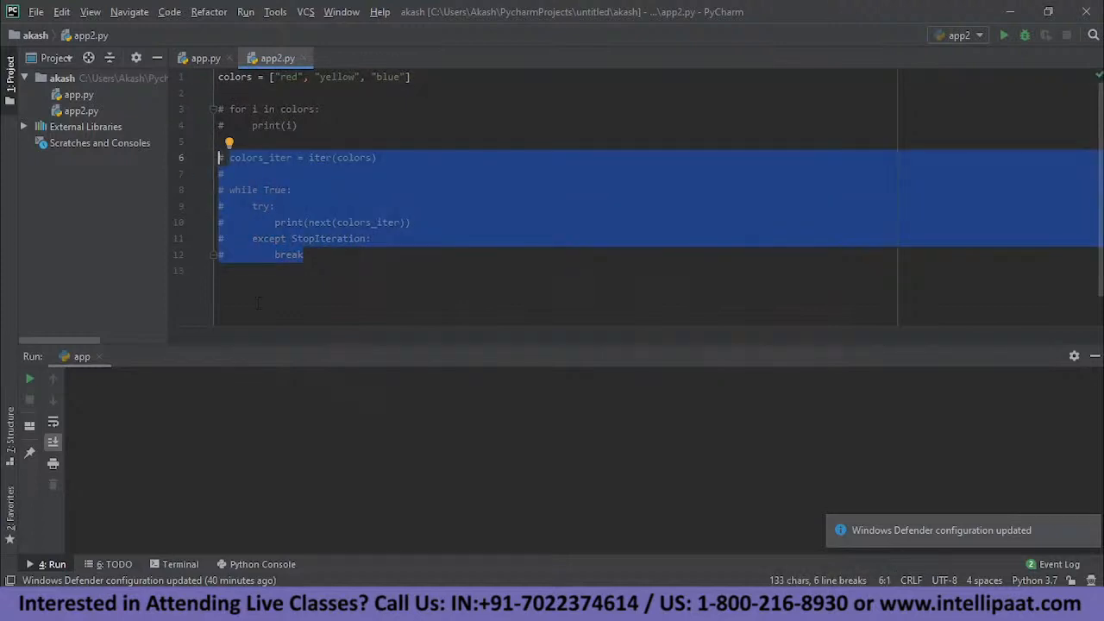
key("ctrl+slash")
left_click_drag(297, 125, 218, 108)
key("ctrl+slash")
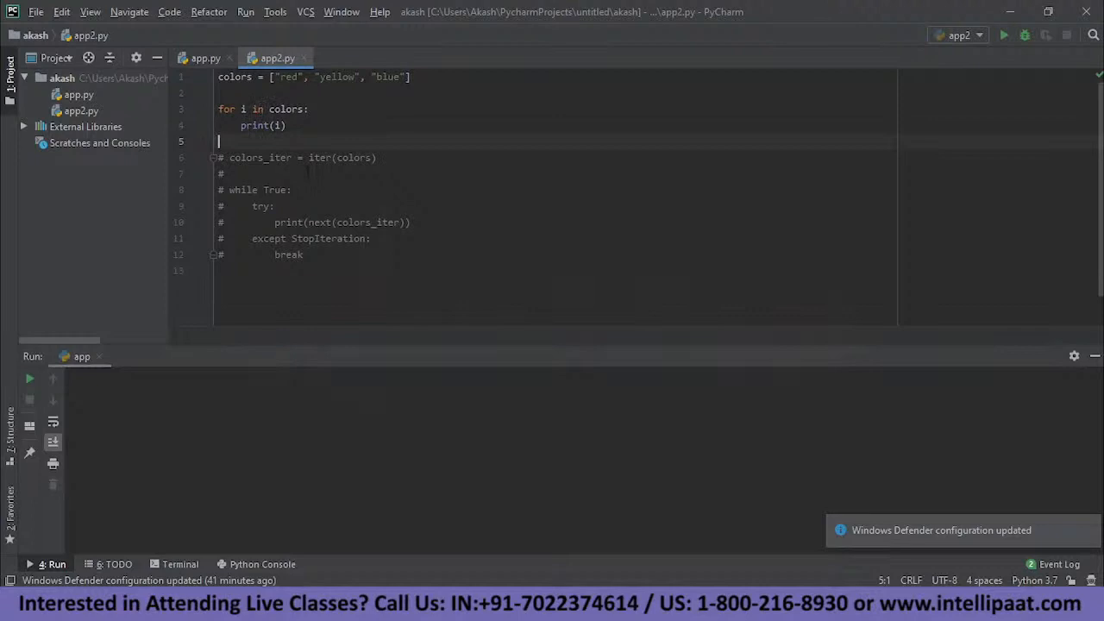
key("ctrl+shift+F10")
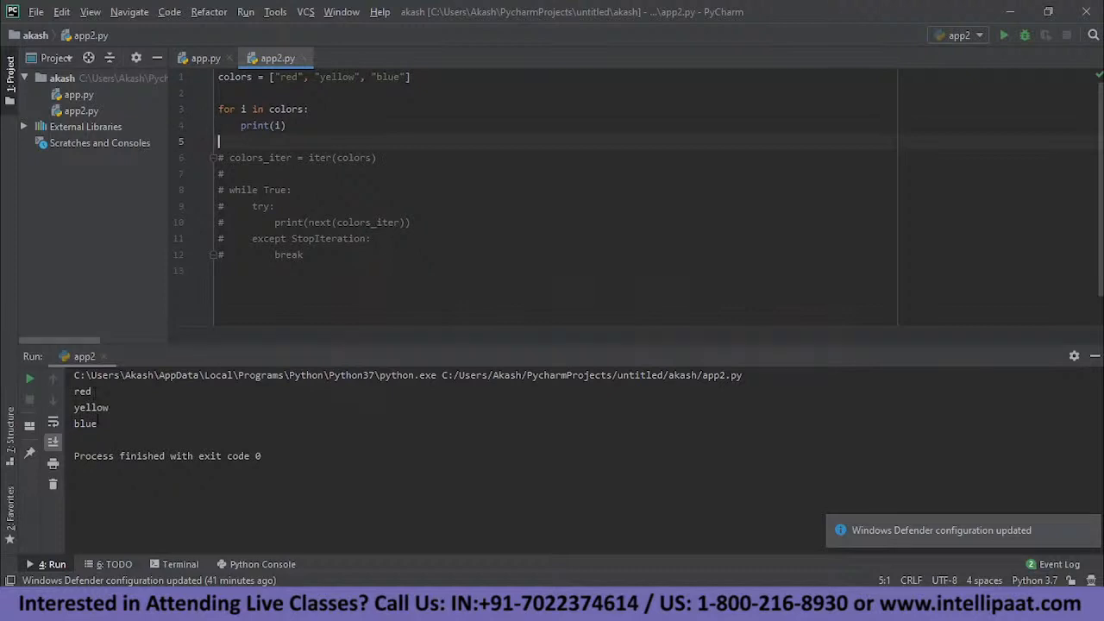
- Comment out the for loop again and uncomment the iterator while-True loop on lines 6-12
left_click_drag(97, 423, 75, 391)
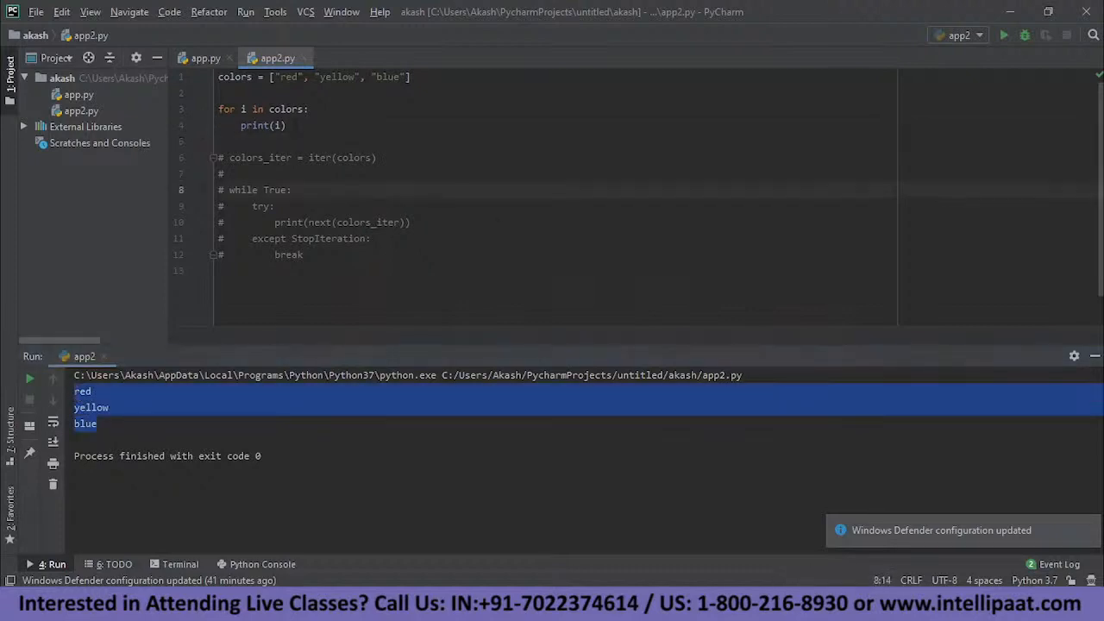
left_click_drag(287, 125, 219, 108)
key("ctrl+slash")
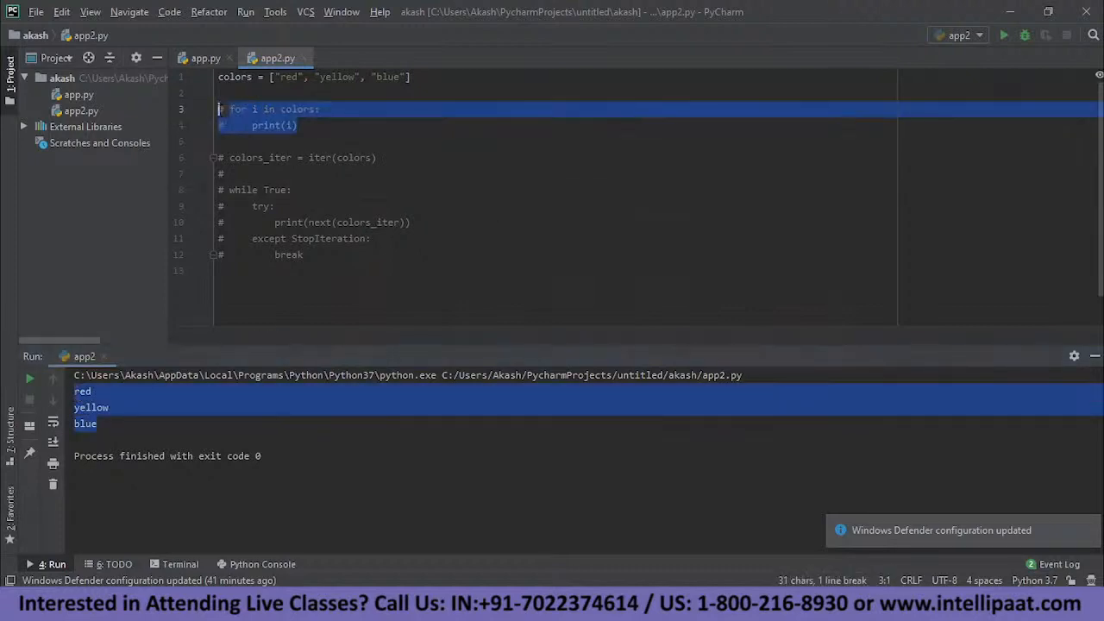
left_click_drag(304, 255, 218, 157)
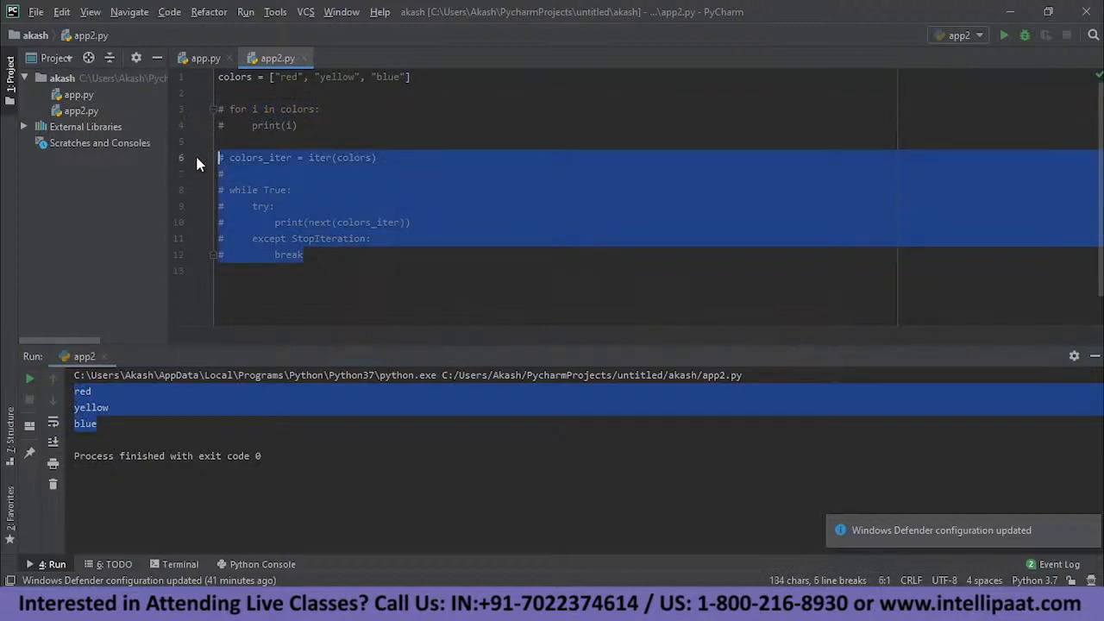
key("ctrl+slash")
mouse_move(294, 254)
left_mouse_down()
mouse_move(218, 174)
mouse_move(218, 157)
left_mouse_up()
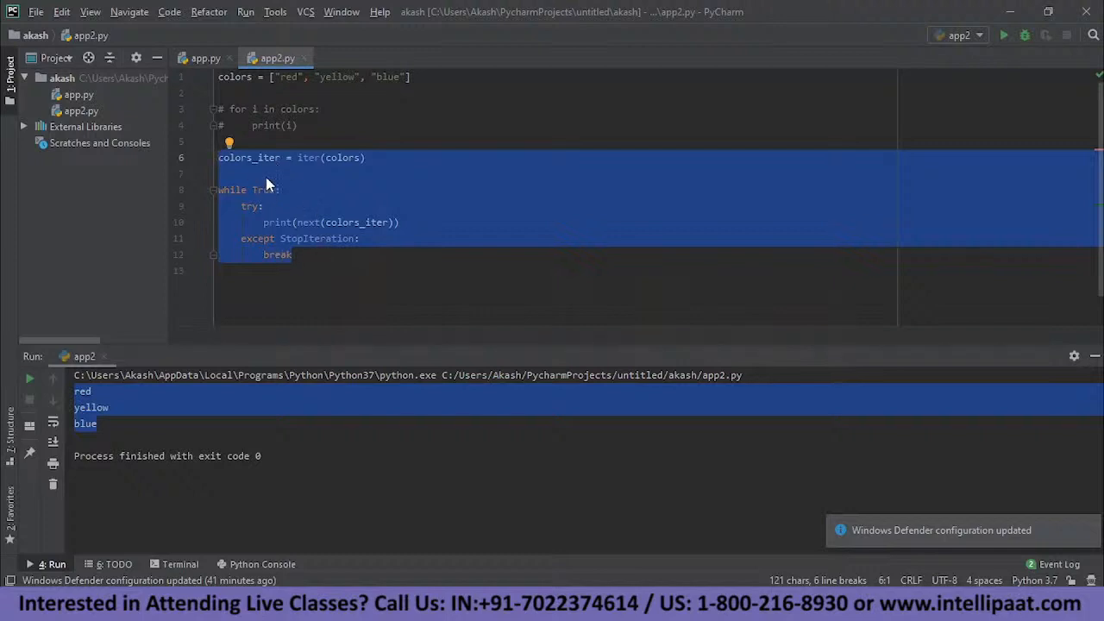
- Clear the Run console output and highlight colors_iter = iter(colors) and while True while explaining
left_click(302, 309)
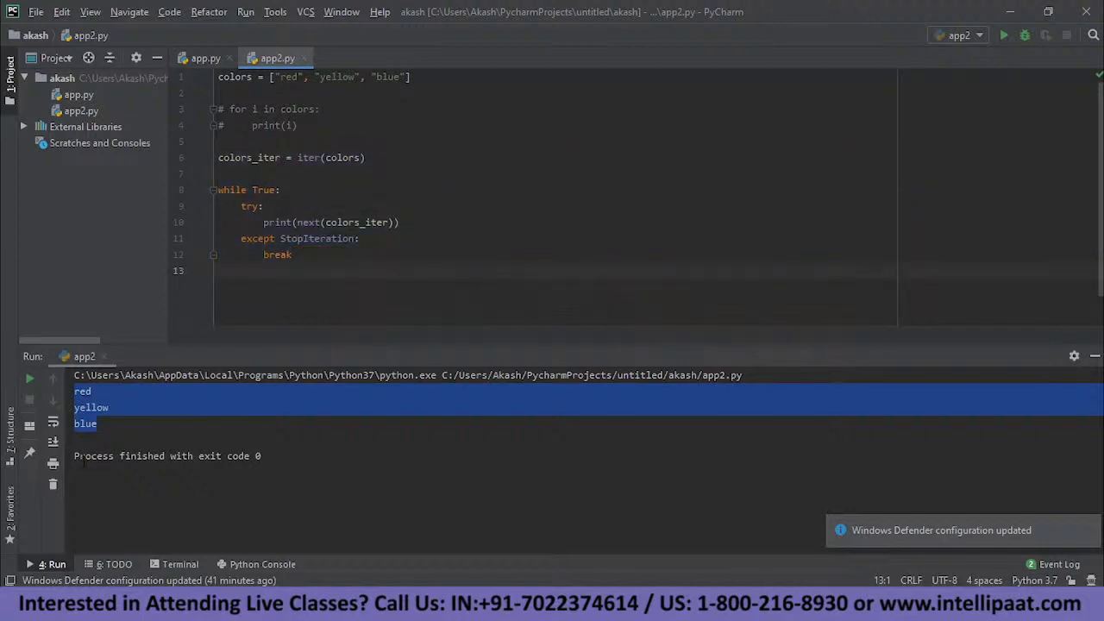
left_click(52, 483)
left_click(304, 256)
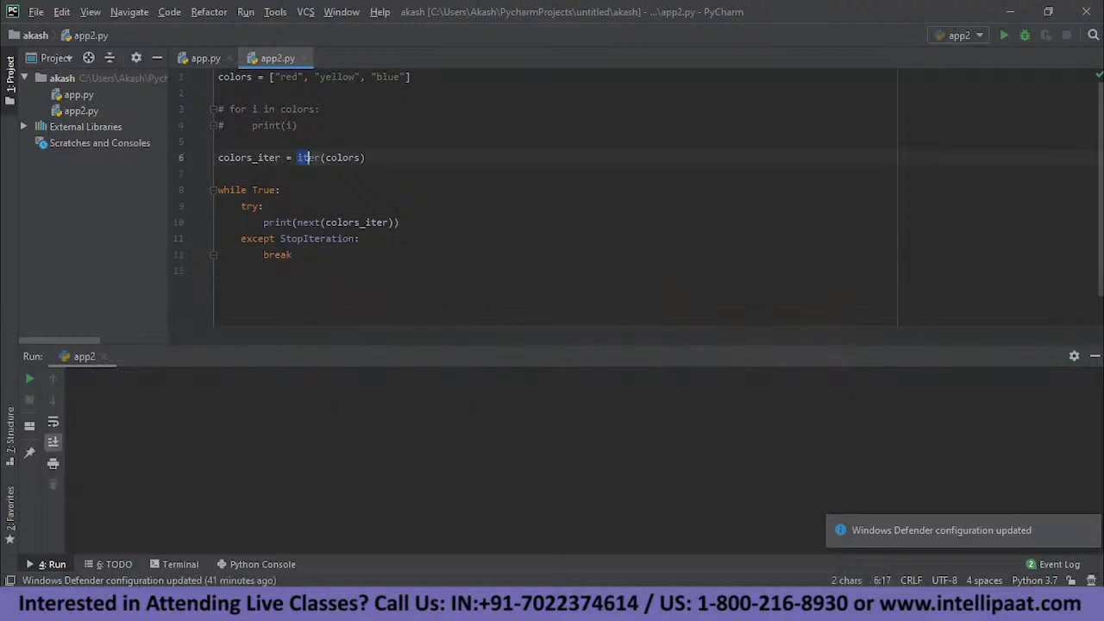
left_click_drag(298, 157, 366, 158)
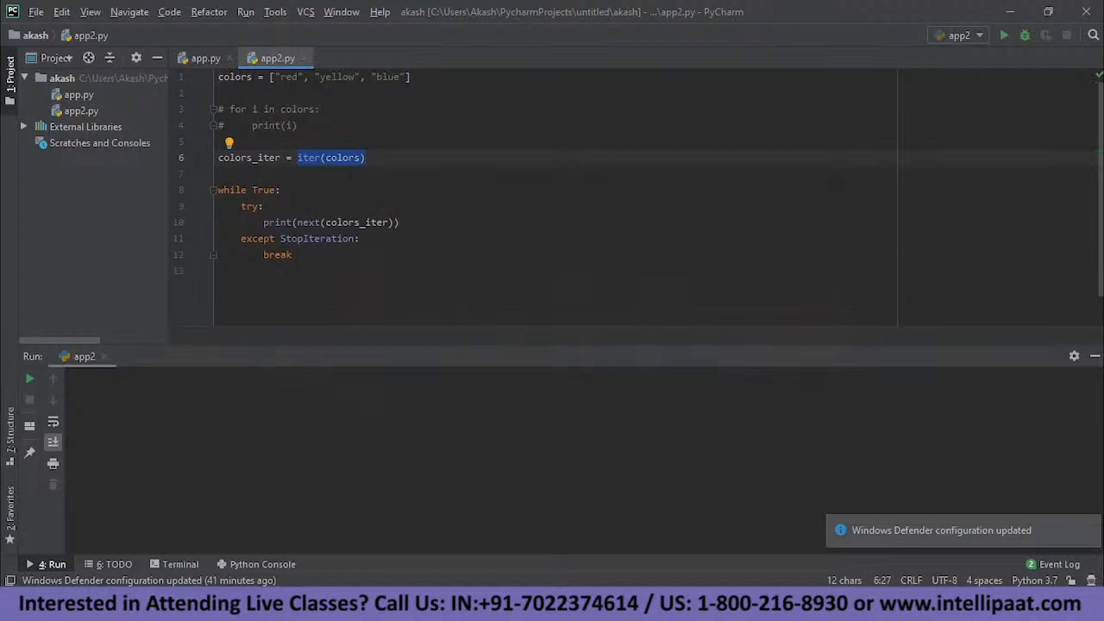
left_click(259, 174)
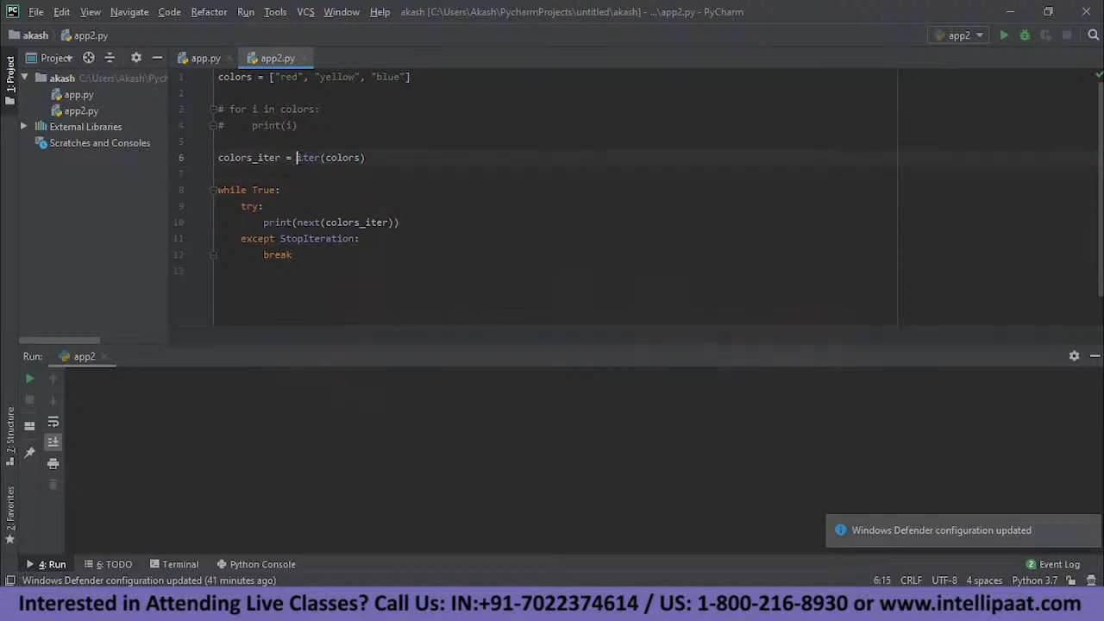
left_click_drag(297, 157, 366, 157)
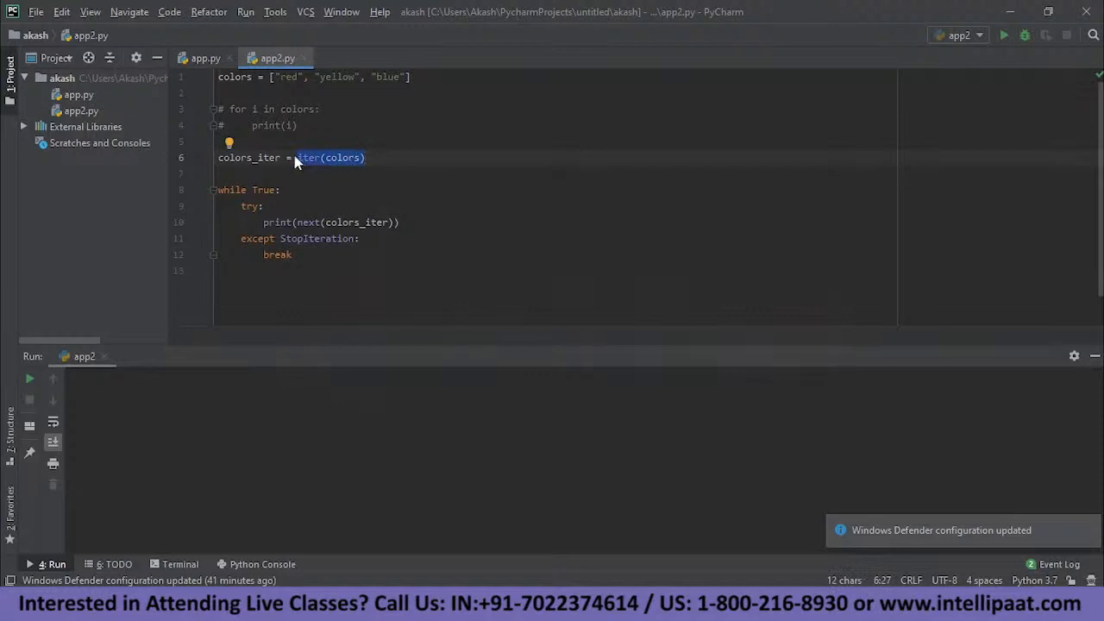
left_click_drag(280, 157, 218, 157)
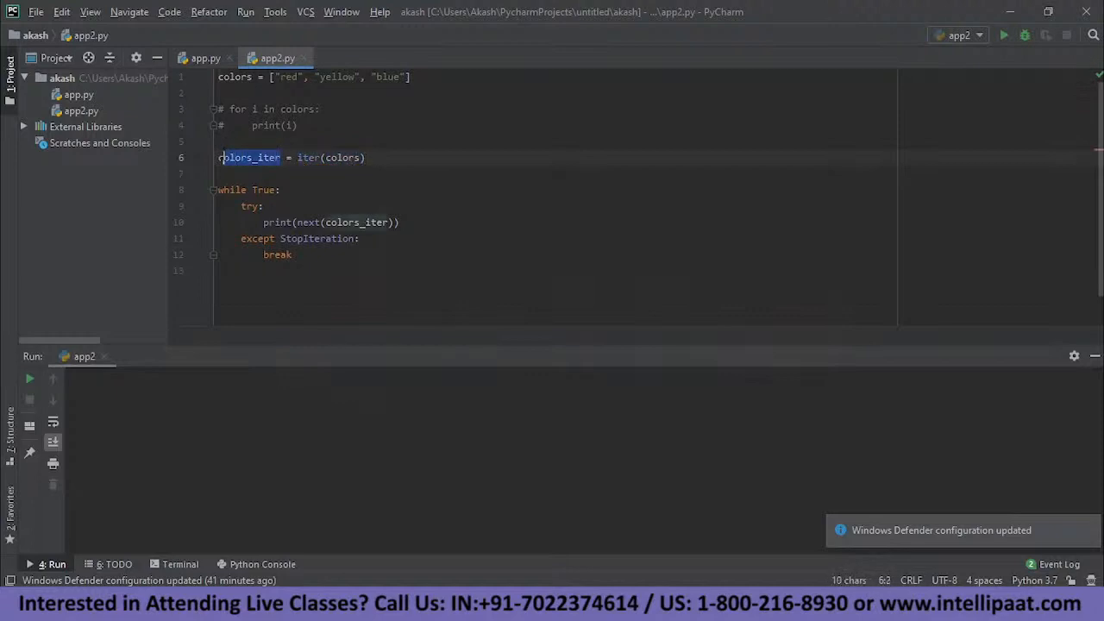
left_click(218, 189)
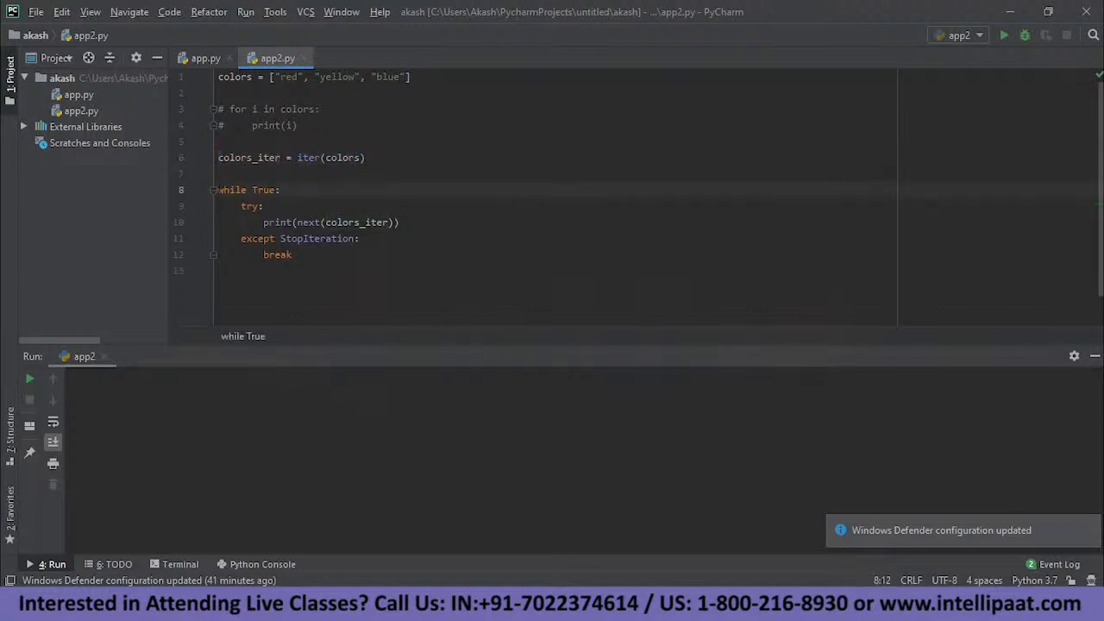
left_click_drag(218, 190, 276, 190)
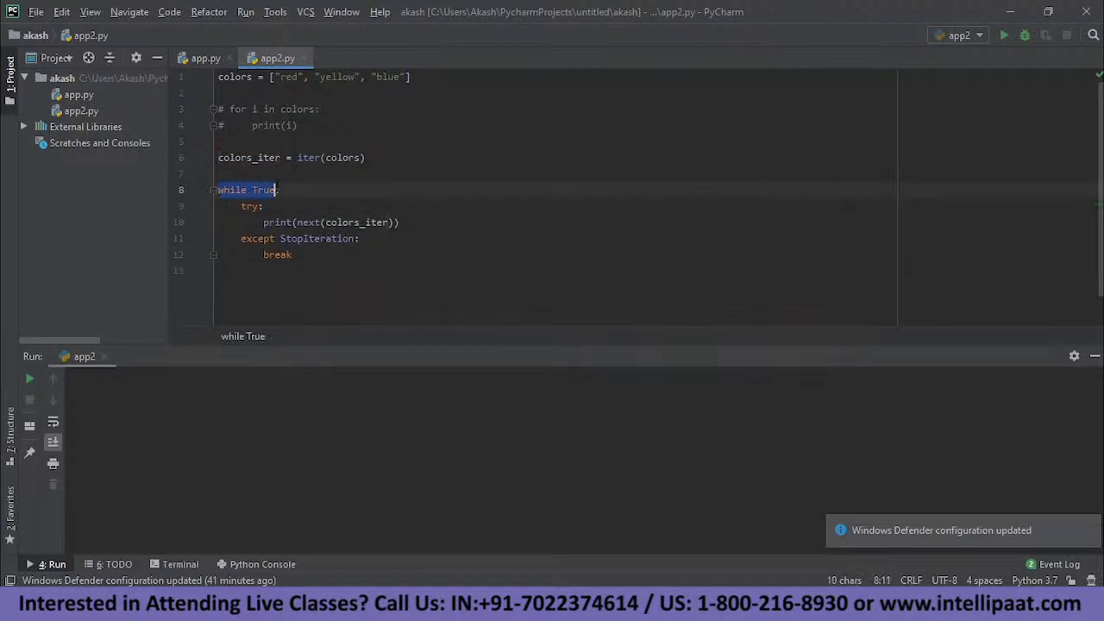
left_click(218, 270)
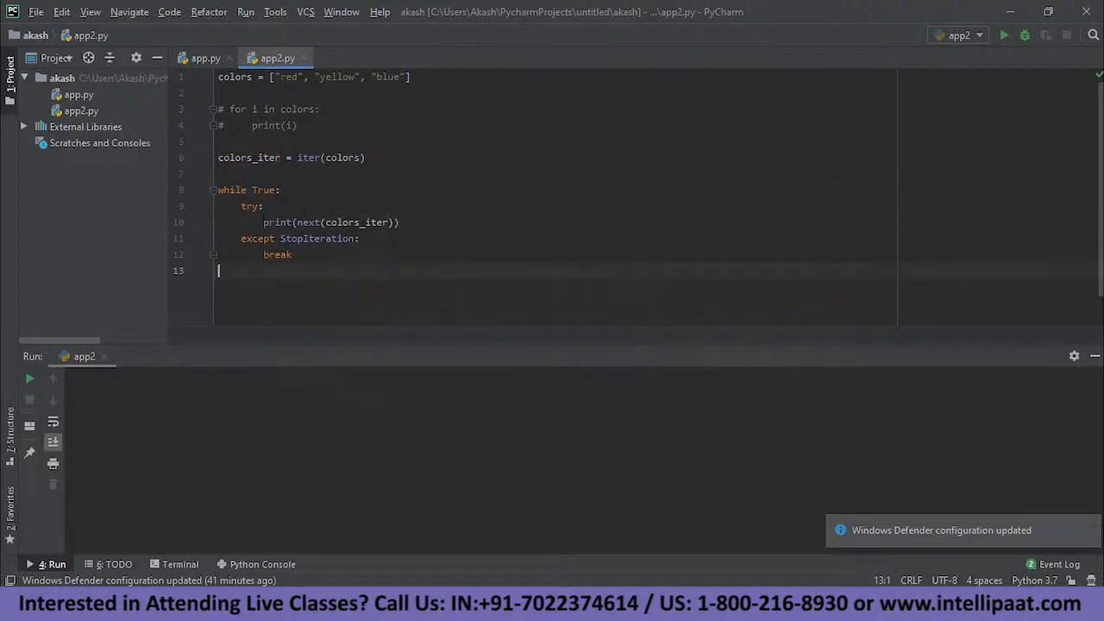
- Highlight the next(colors_iter) call, try: and except StopIteration lines while explaining
left_click(269, 222)
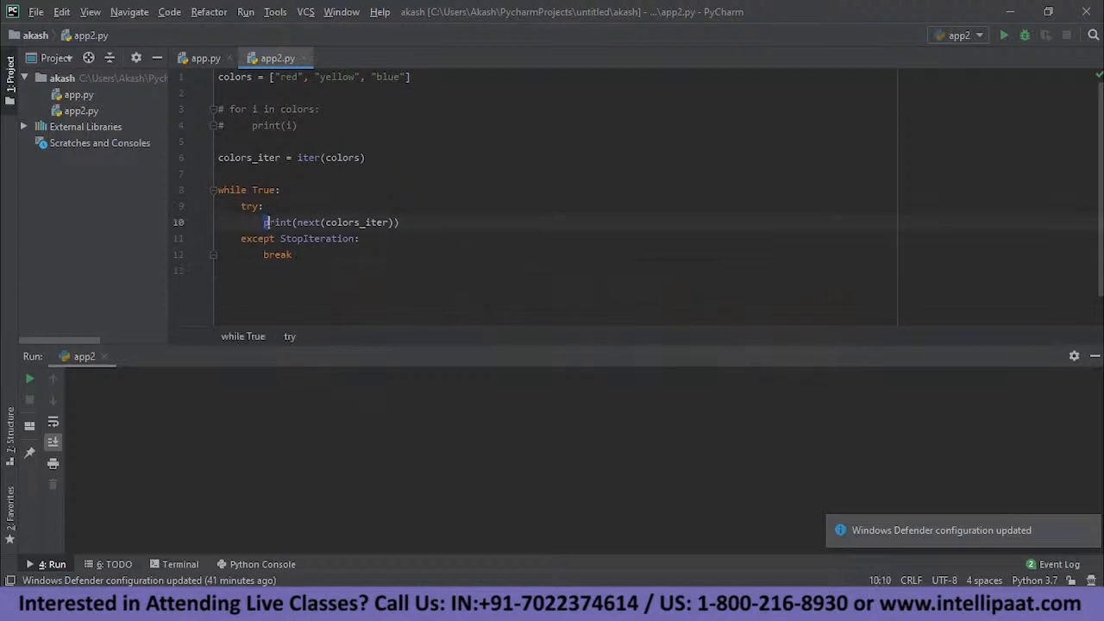
left_click_drag(298, 223, 320, 223)
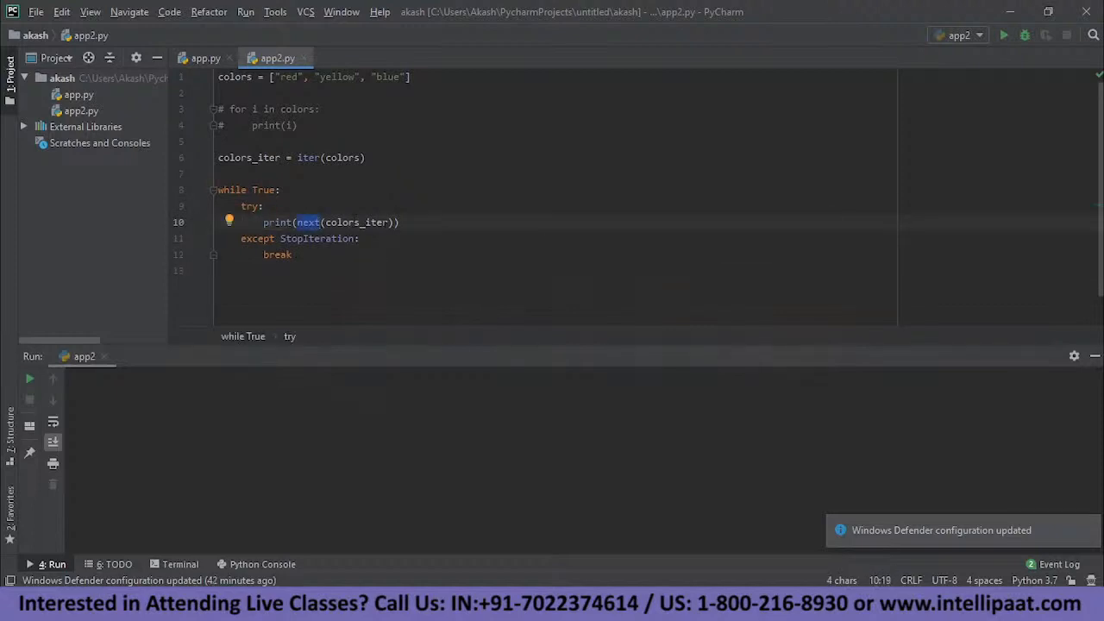
left_click_drag(320, 223, 398, 222)
left_click(242, 239)
left_click(264, 223)
left_click(221, 271)
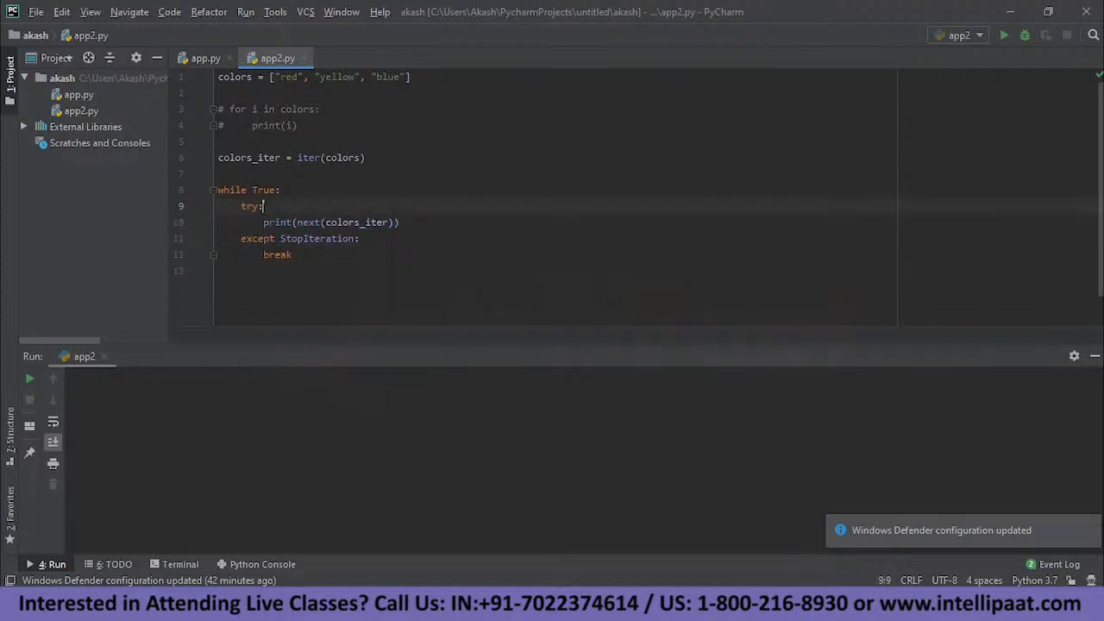
left_click_drag(263, 206, 241, 206)
left_click(221, 271)
left_click(279, 239)
left_click_drag(279, 239, 355, 239)
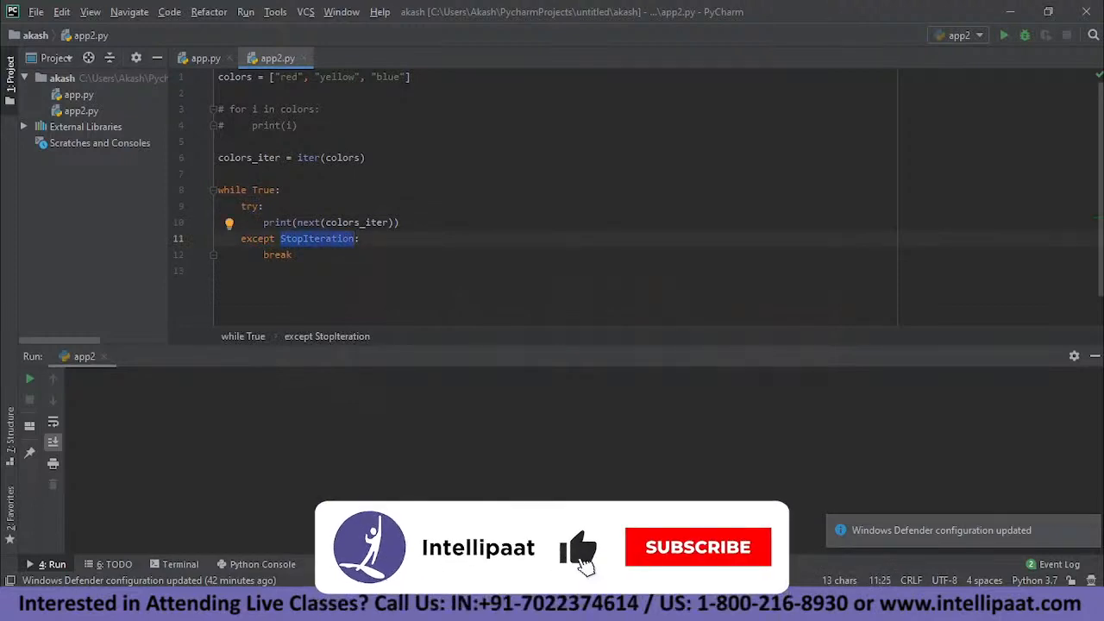
left_click(263, 206)
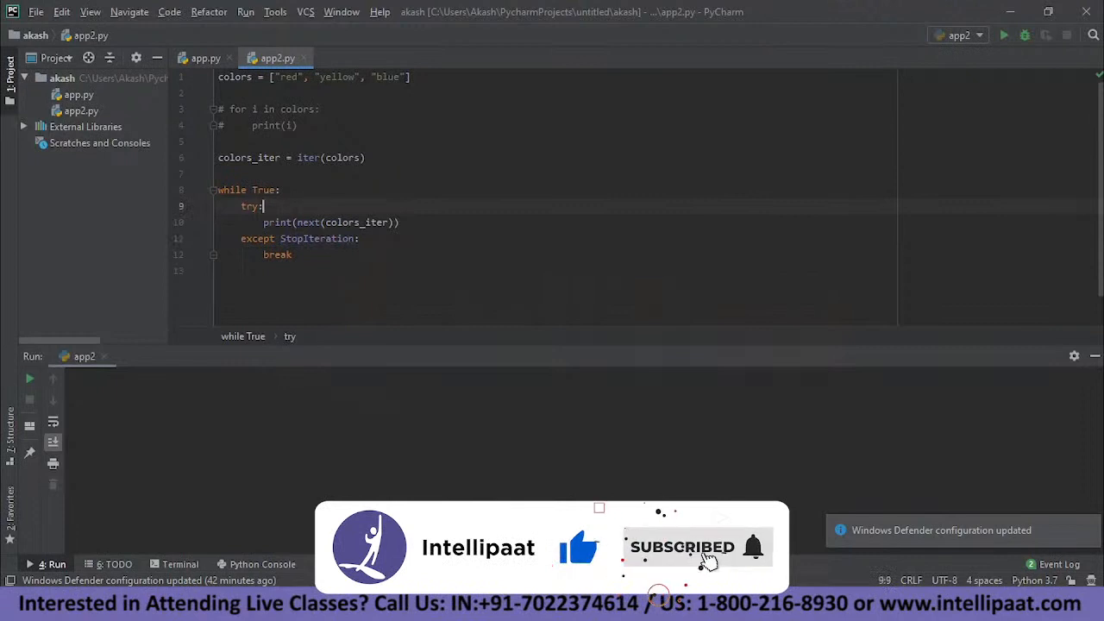
left_click(297, 254)
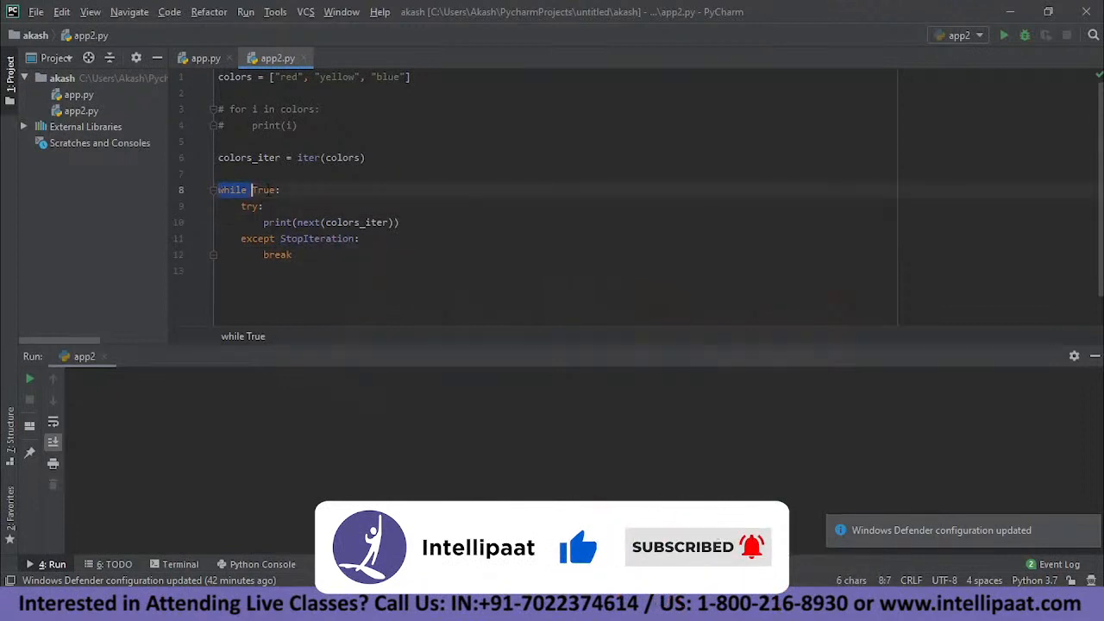
- Walk through the whole loop: the list values, print(next(colors_iter)), StopIteration and break
mouse_move(218, 190)
left_mouse_down()
mouse_move(281, 190)
mouse_move(401, 222)
left_mouse_up()
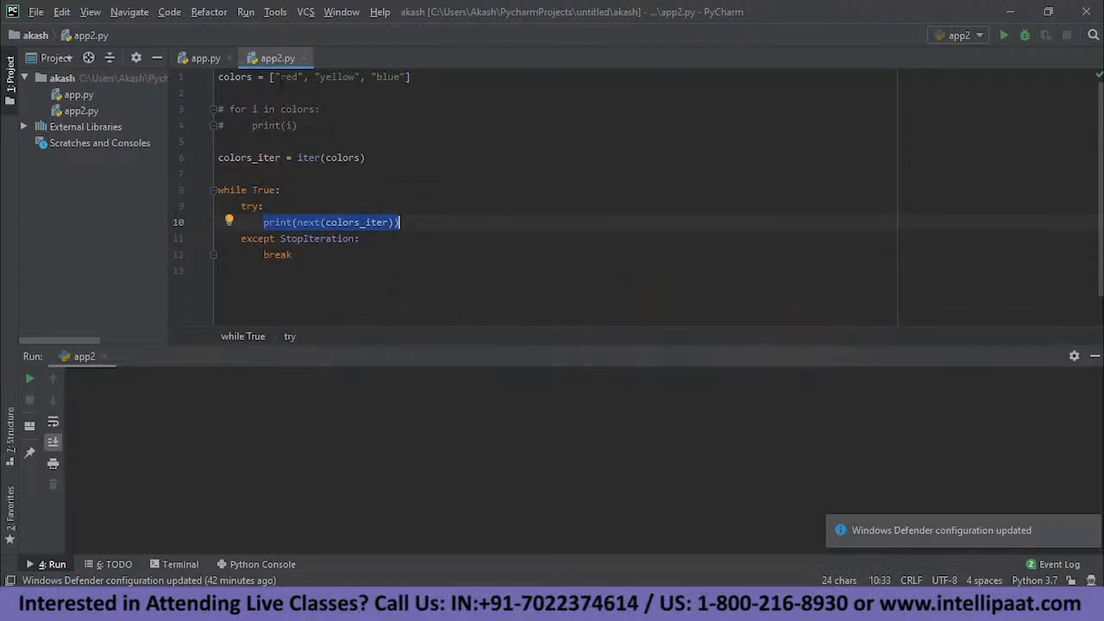
left_click_drag(280, 77, 406, 77)
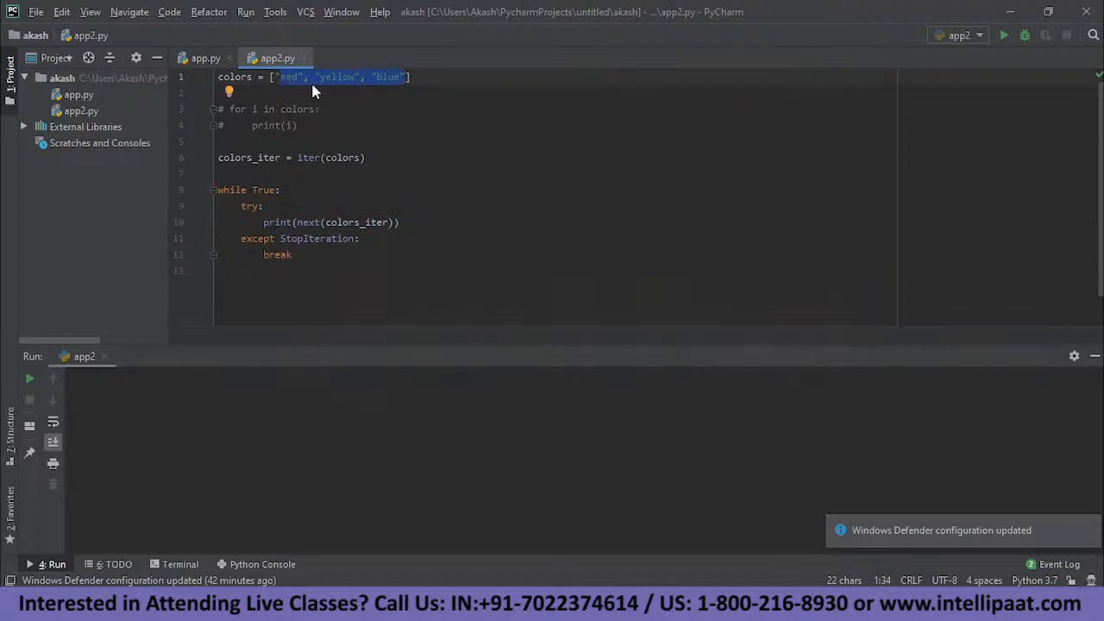
left_click_drag(264, 222, 401, 223)
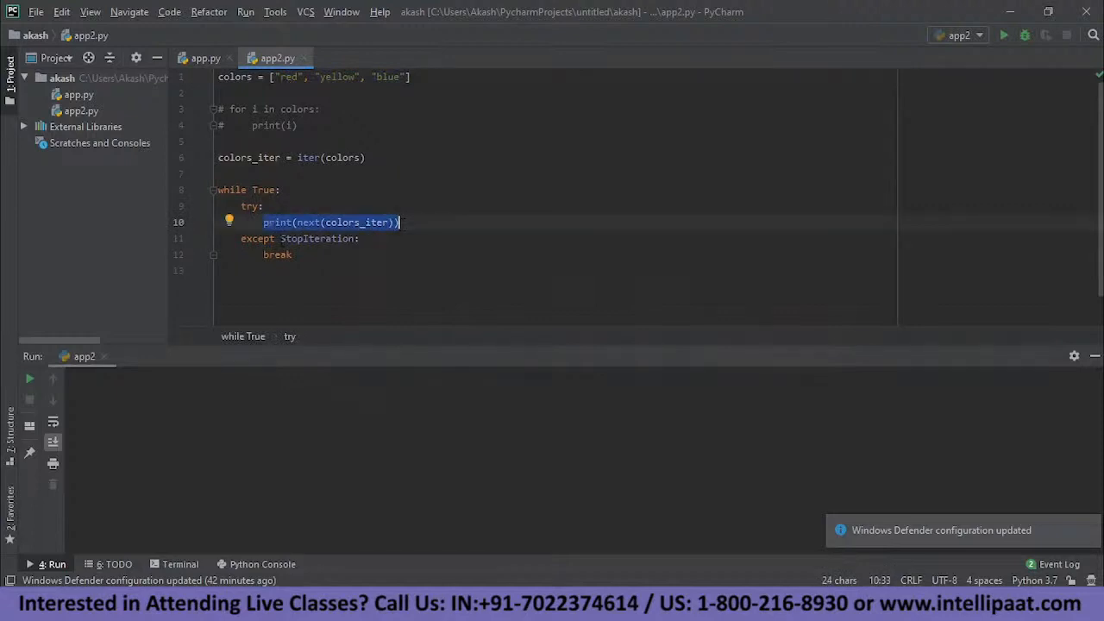
left_click_drag(281, 239, 360, 239)
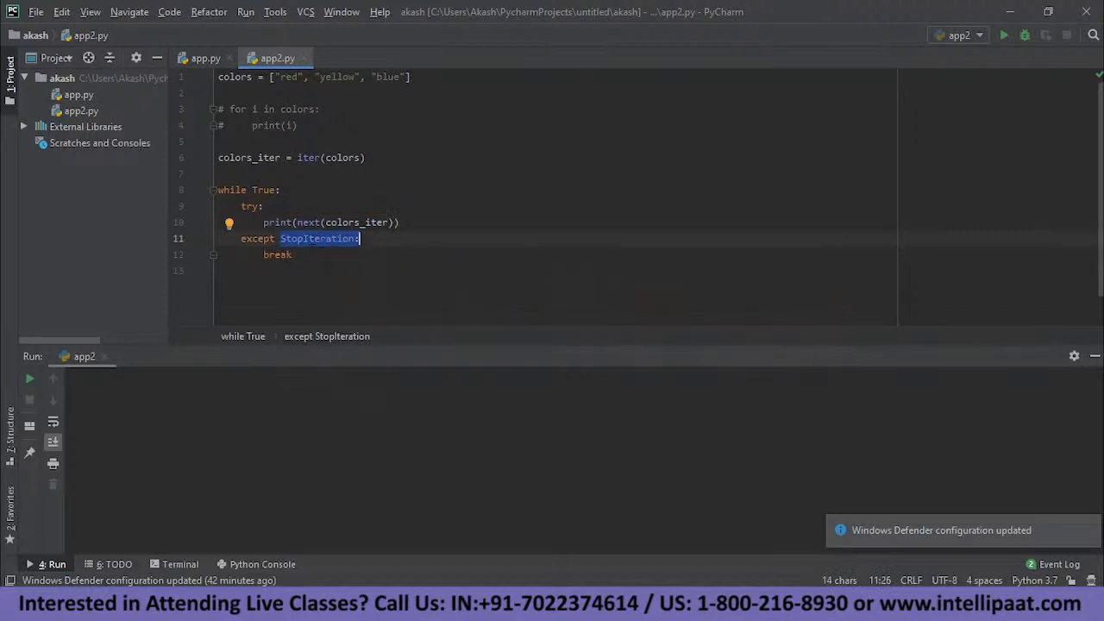
left_click_drag(293, 254, 264, 254)
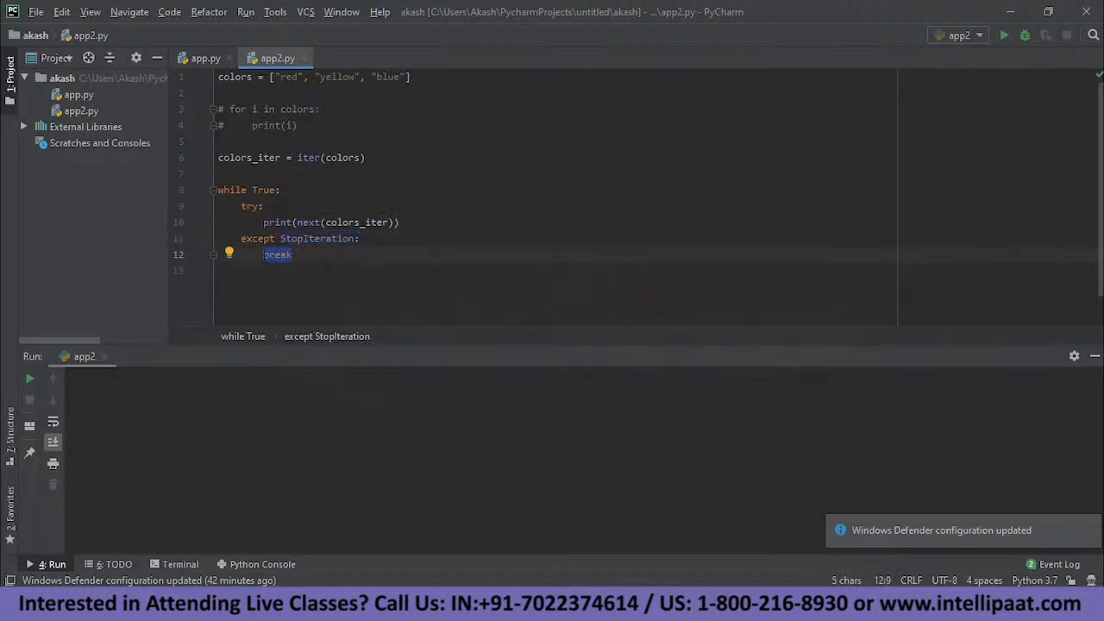
left_click(263, 293)
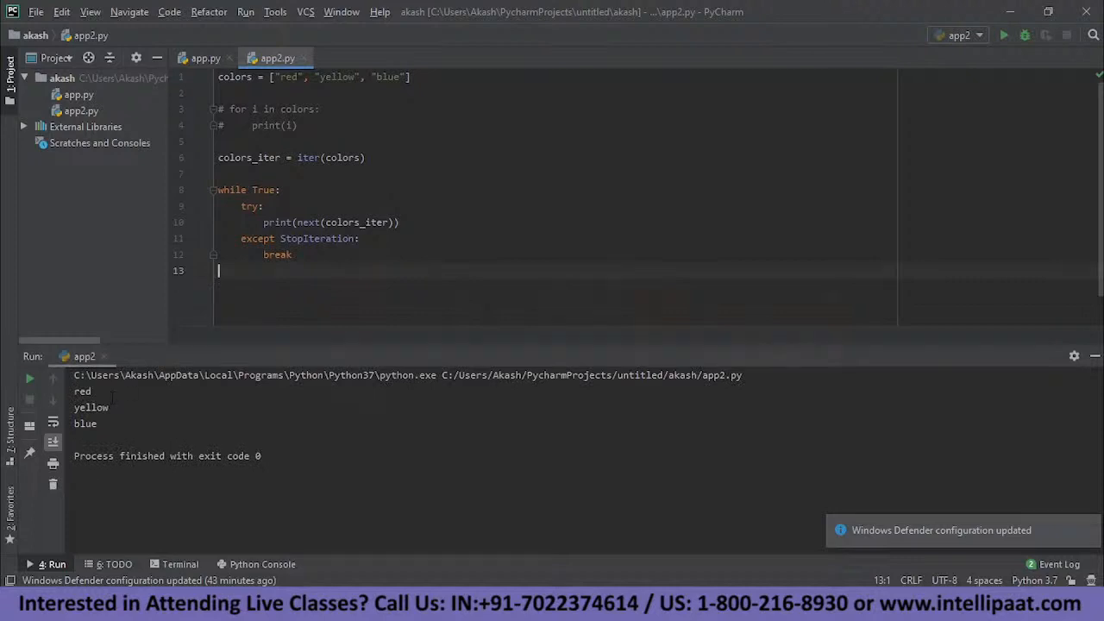
- Highlight the red, yellow, blue output alongside the print(next()), StopIteration and break lines
left_click_drag(74, 391, 97, 423)
left_click(172, 471)
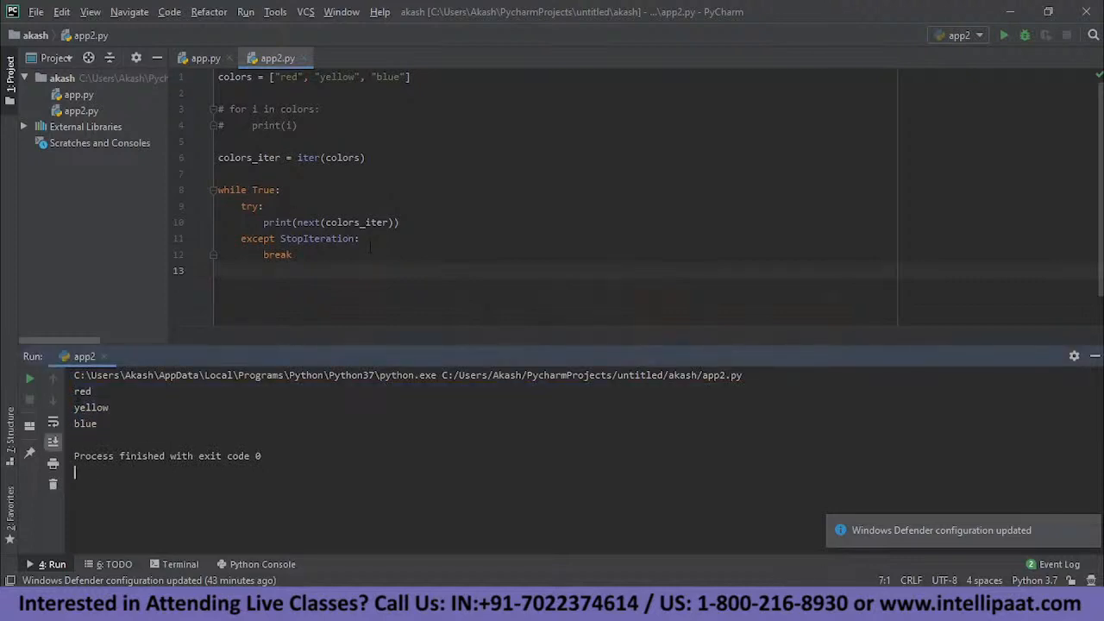
left_click_drag(264, 223, 402, 222)
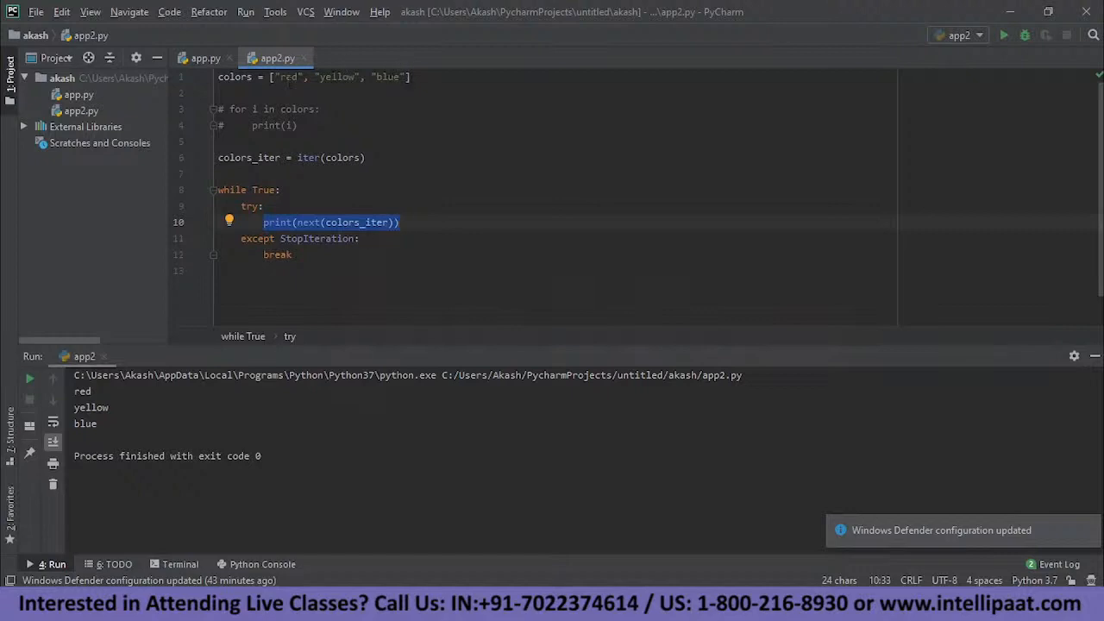
left_click_drag(280, 238, 358, 238)
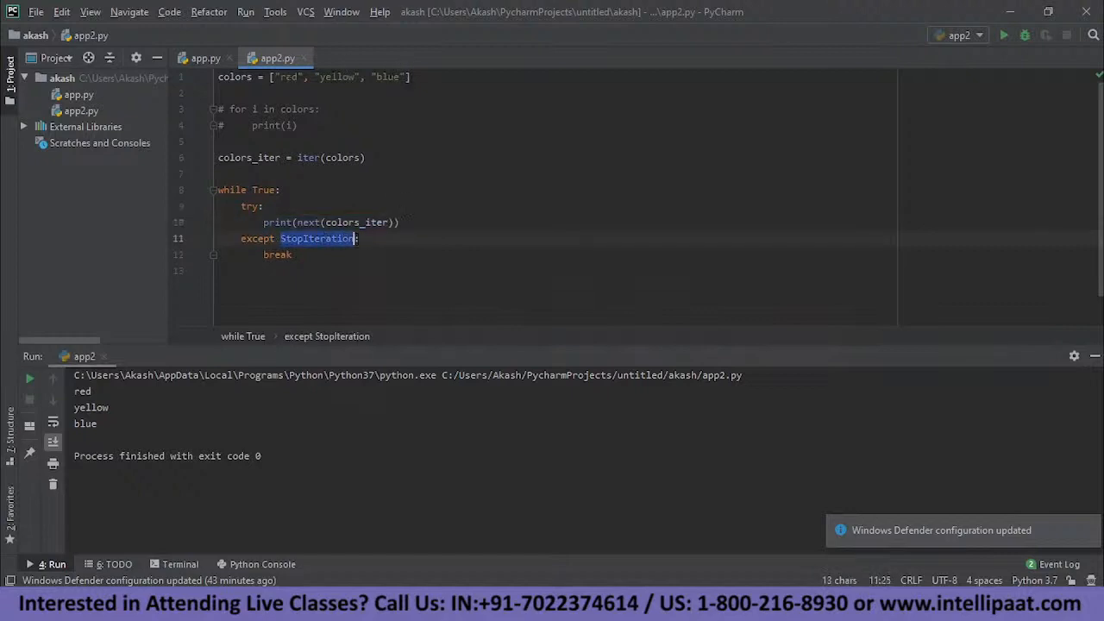
left_click_drag(264, 254, 292, 255)
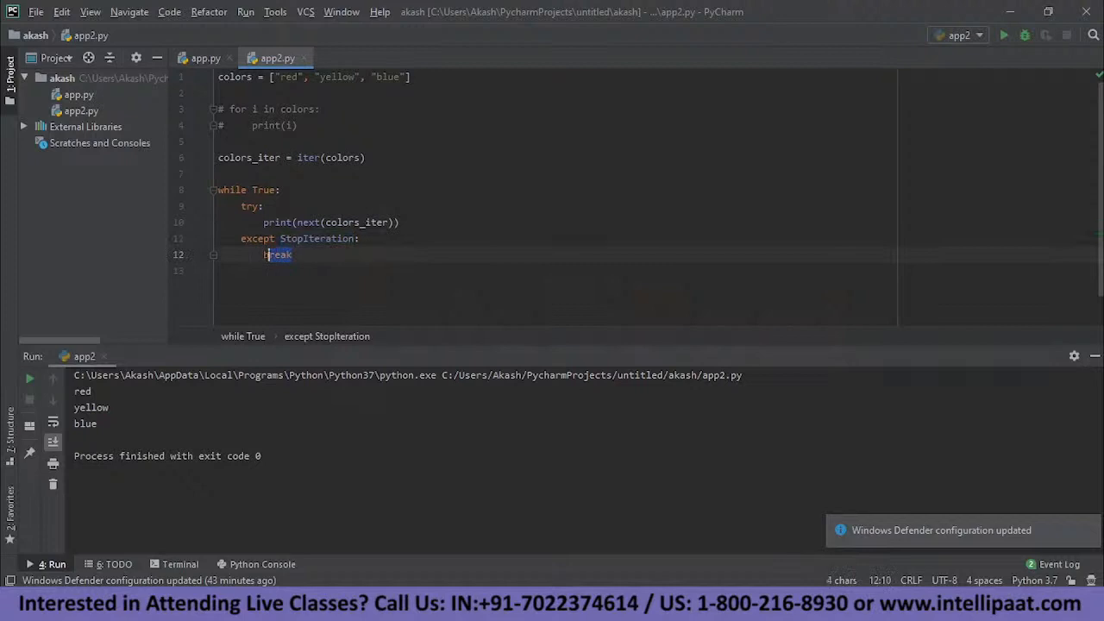
left_click_drag(74, 391, 75, 423)
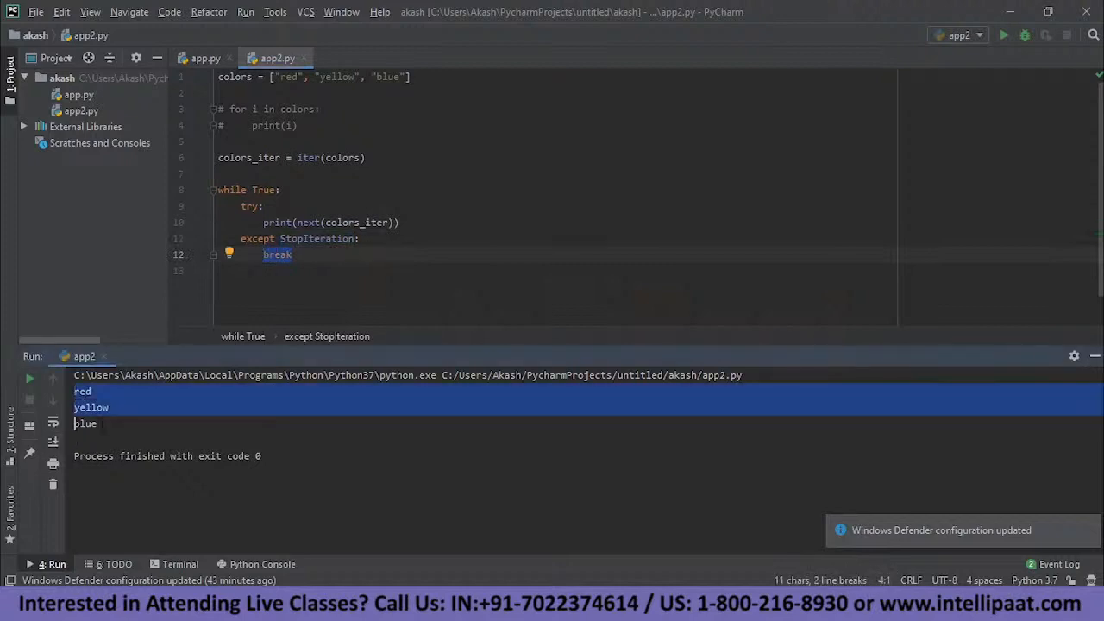